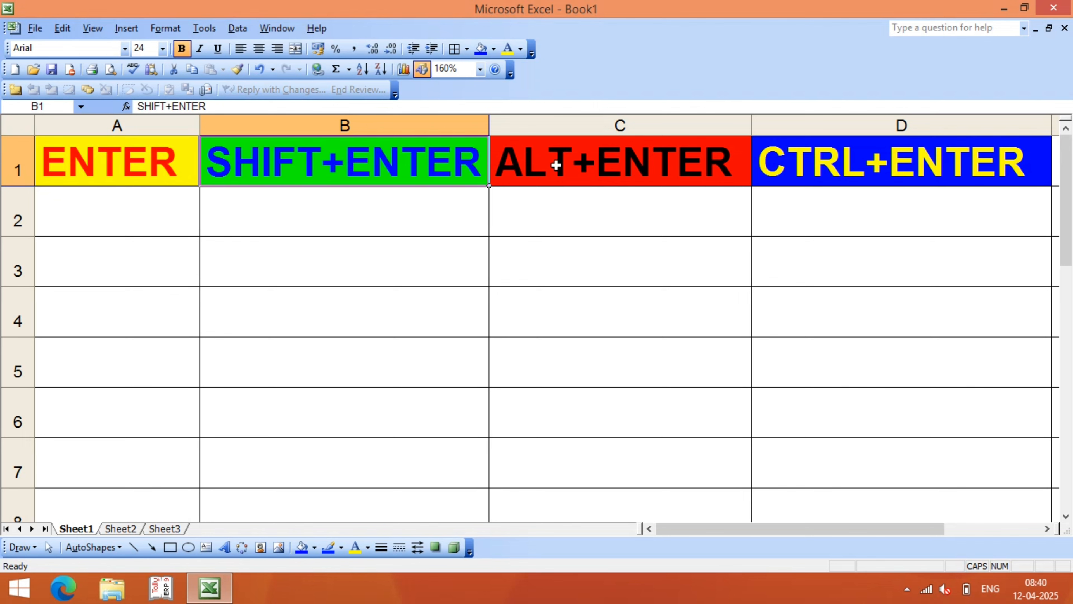
Go through the ALT+ENTER, CTRL+ENTER and ENTER headings in row 1, ending on cell A1.
{"action": "left_click", "coordinate": [556, 165]}
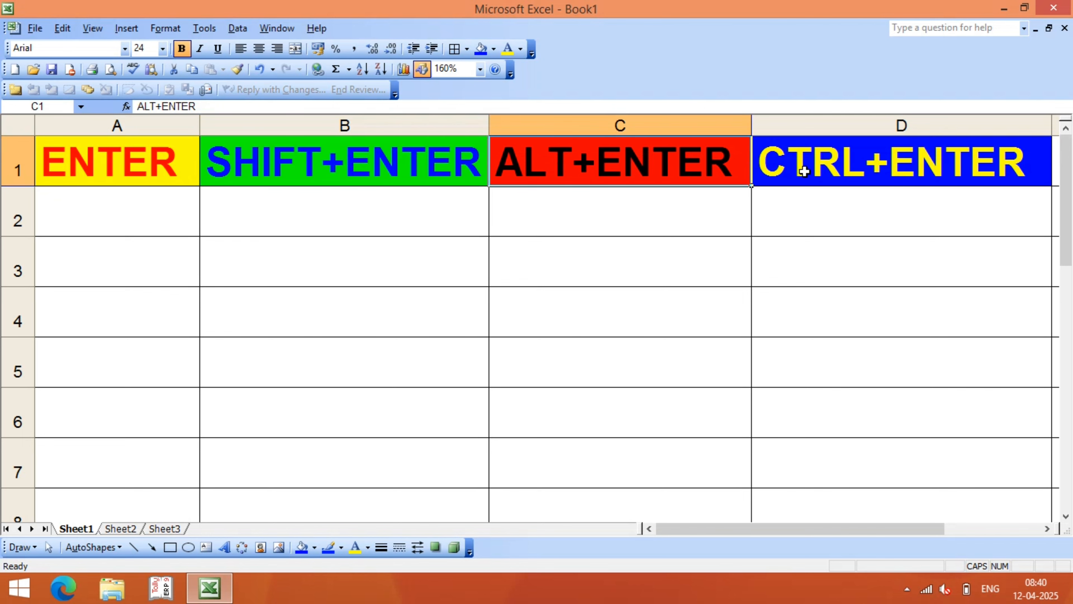
{"action": "left_click", "coordinate": [864, 162]}
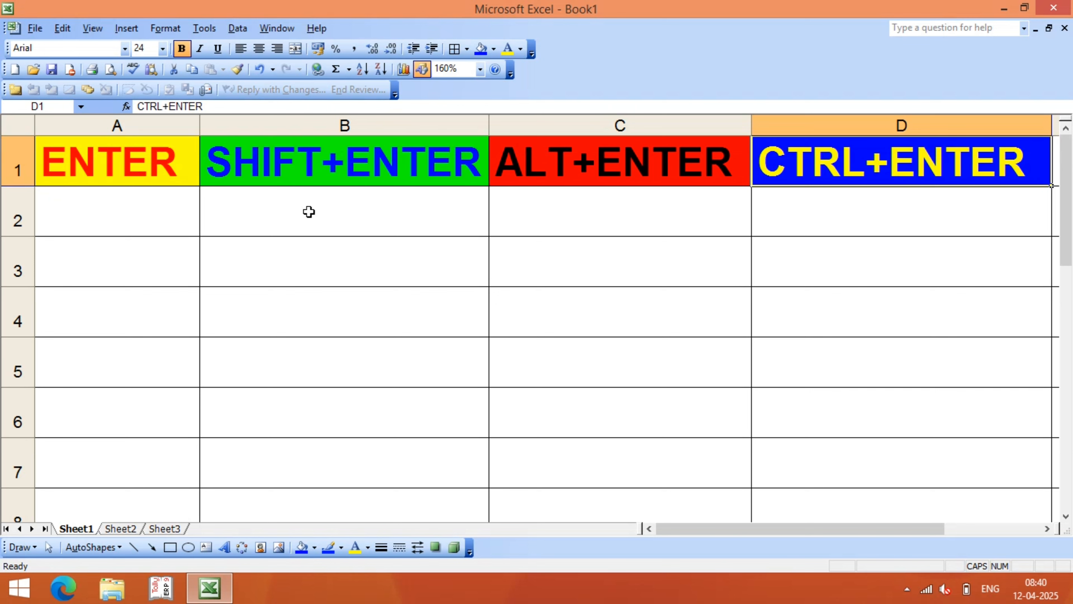
{"action": "left_click", "coordinate": [79, 160]}
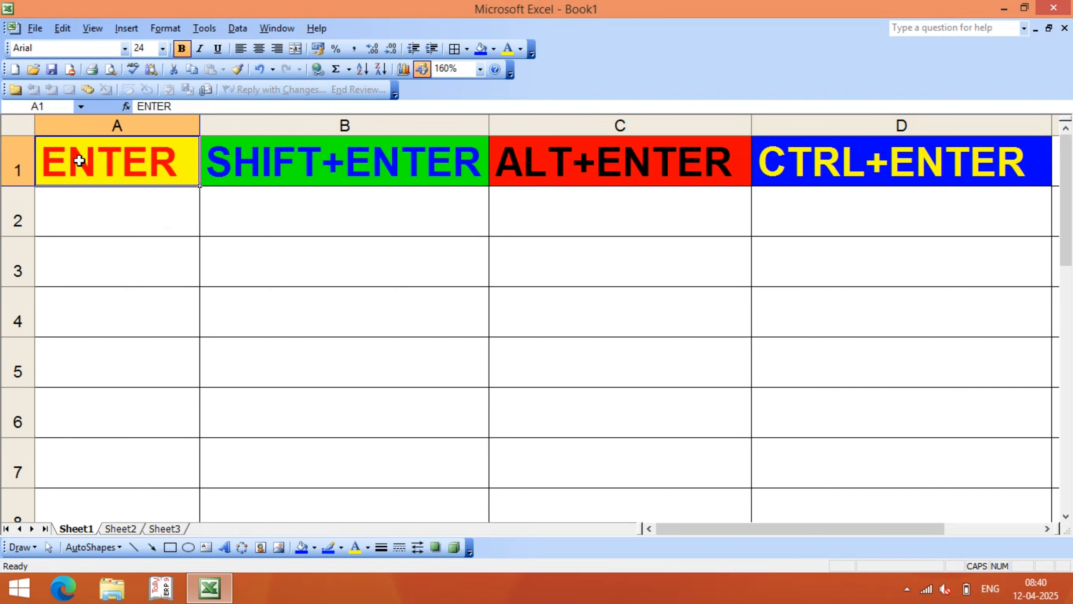
Fill cells A2 to A7 under the ENTER heading with 900, 600, 700, 400, 600 and 700.
{"action": "left_click", "coordinate": [78, 203]}
{"action": "type", "text": "900"}
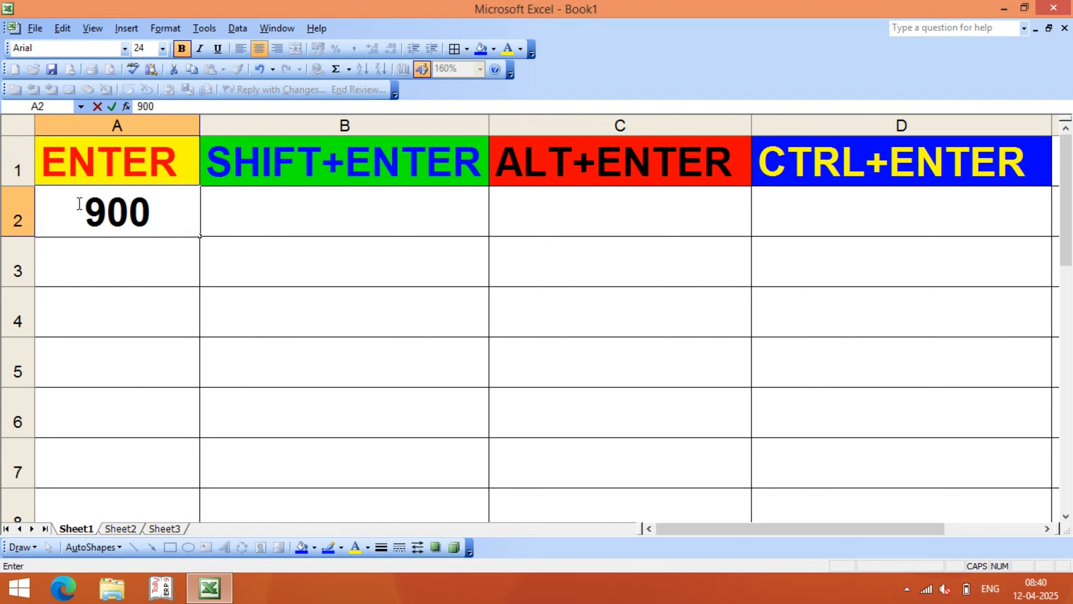
{"action": "key", "text": "Return"}
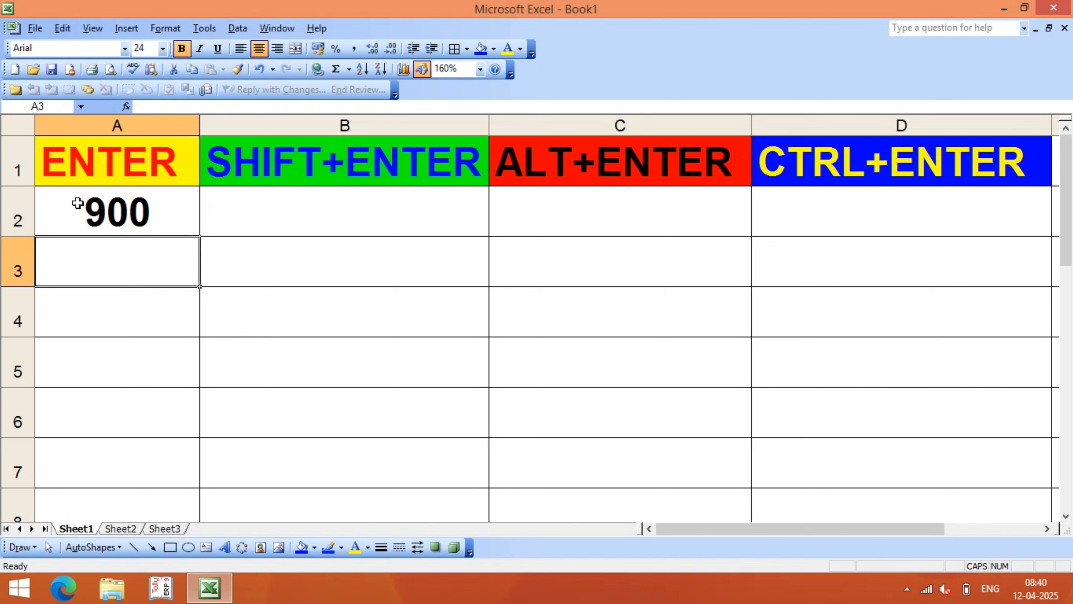
{"action": "type", "text": "600"}
{"action": "key", "text": "Return"}
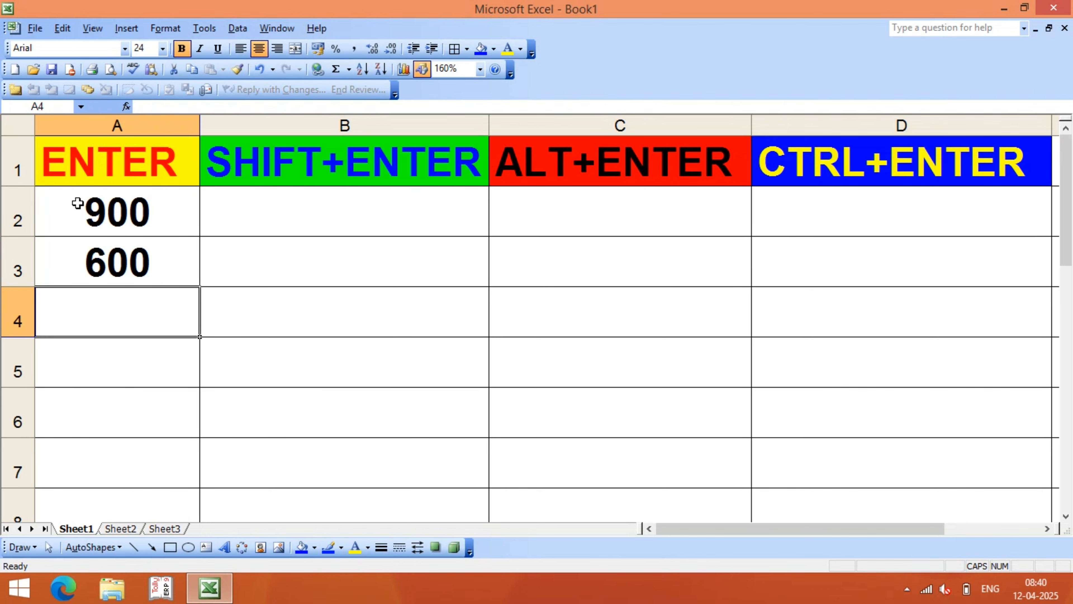
{"action": "type", "text": "700"}
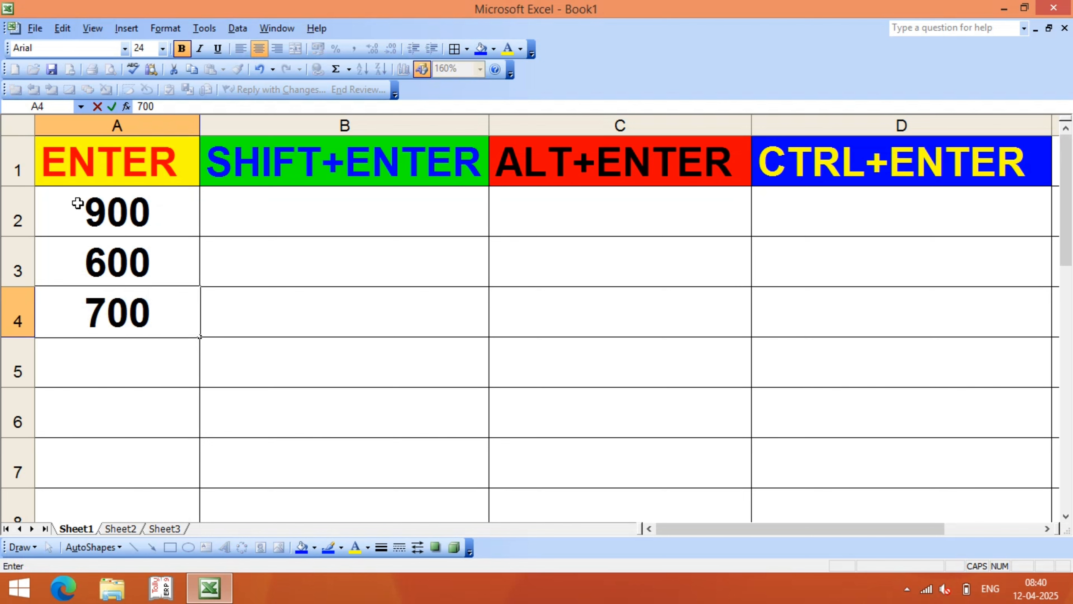
{"action": "key", "text": "Return"}
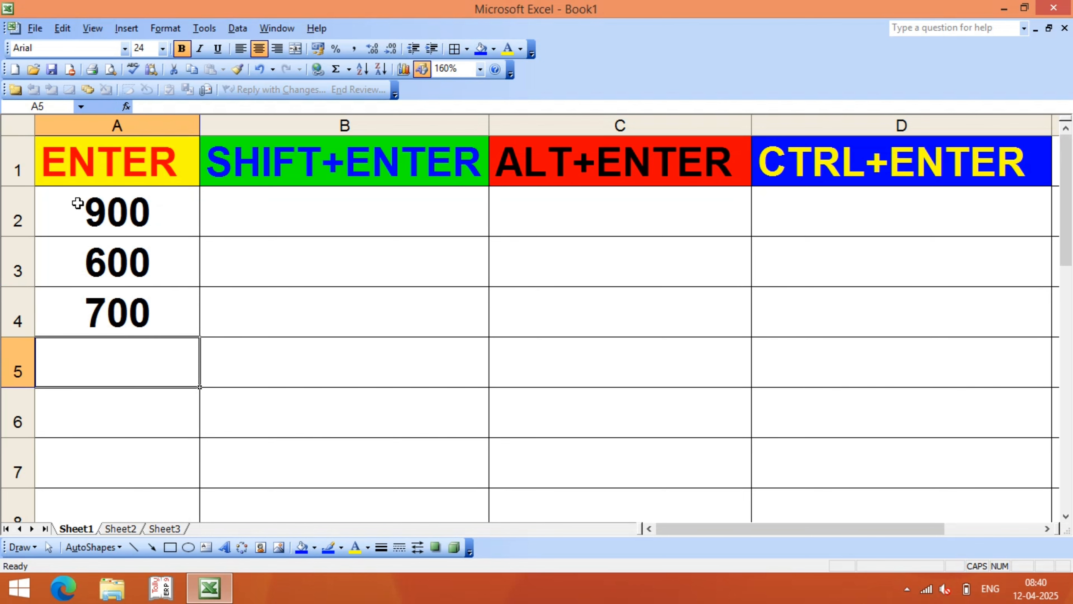
{"action": "type", "text": "400"}
{"action": "key", "text": "Return"}
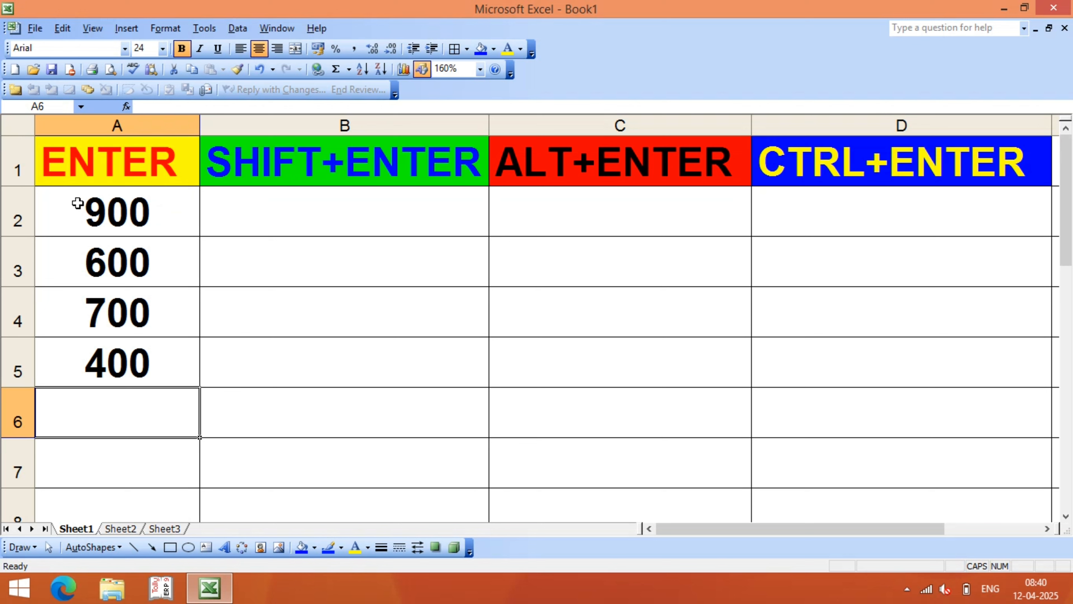
{"action": "type", "text": "600"}
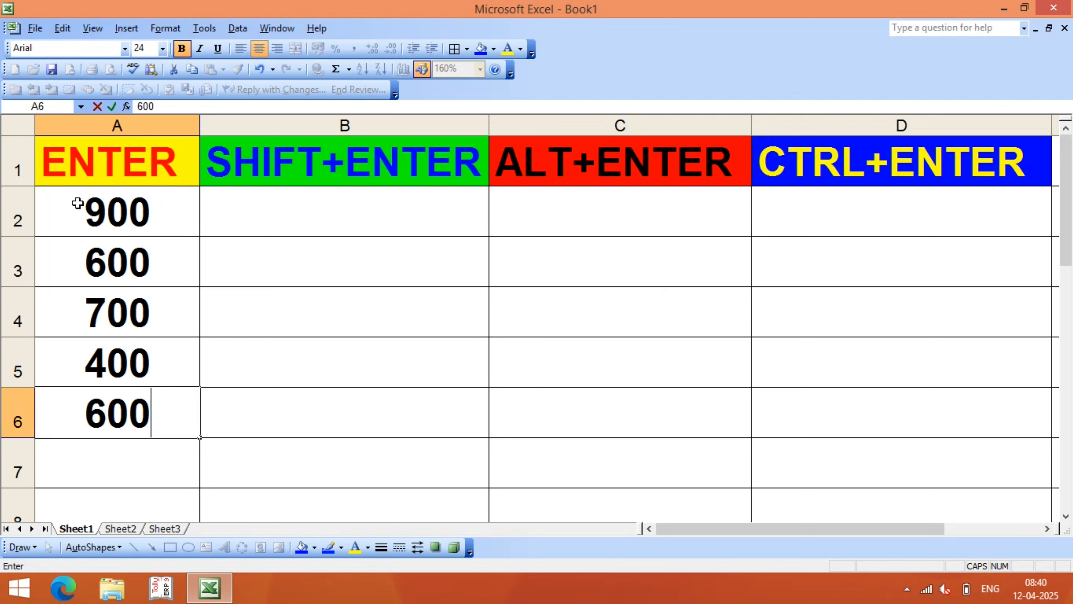
{"action": "key", "text": "Return"}
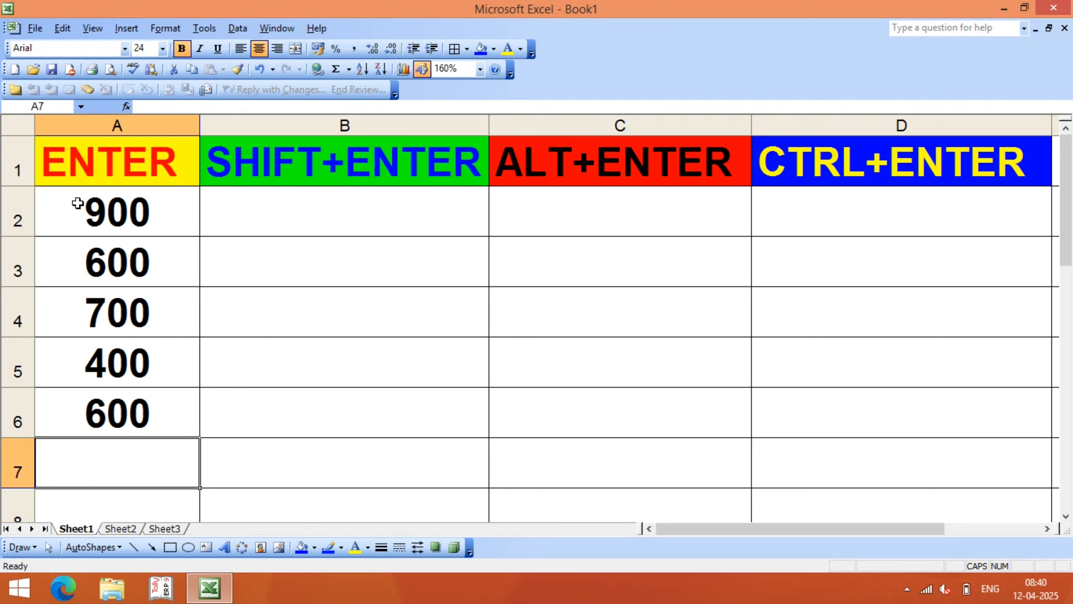
{"action": "type", "text": "700"}
{"action": "key", "text": "Return"}
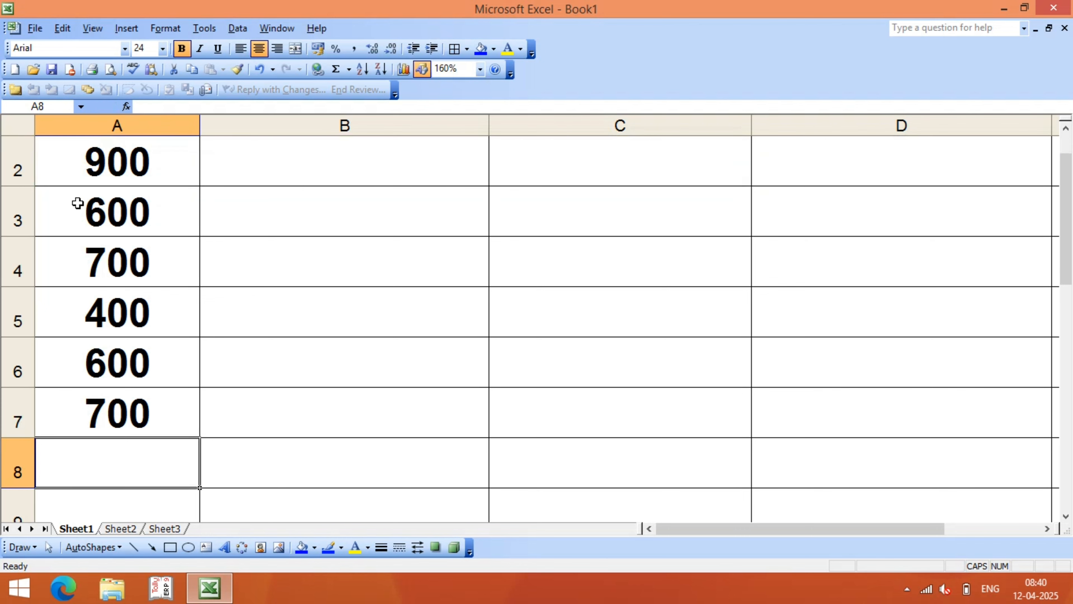
Return the active cell to A1 and step it down column A one cell at a time to A8.
{"action": "key", "text": "Up"}
{"action": "key", "text": "Up"}
{"action": "key", "text": "Up"}
{"action": "key", "text": "Up"}
{"action": "key", "text": "Up"}
{"action": "key", "text": "Up"}
{"action": "key", "text": "Up"}
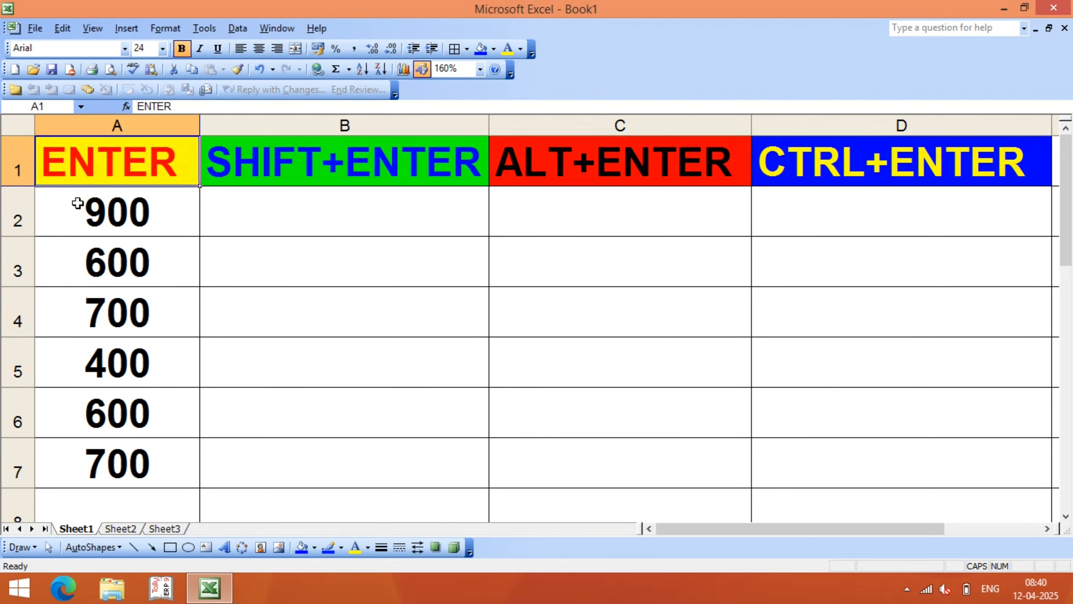
{"action": "key", "text": "Return"}
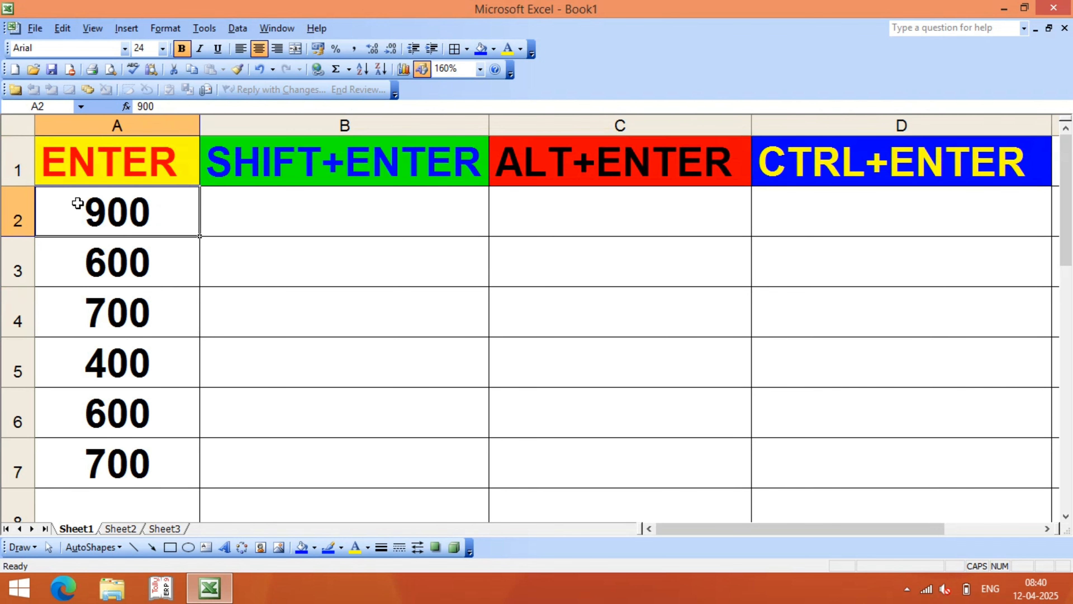
{"action": "key", "text": "Return"}
{"action": "key", "text": "Return"}
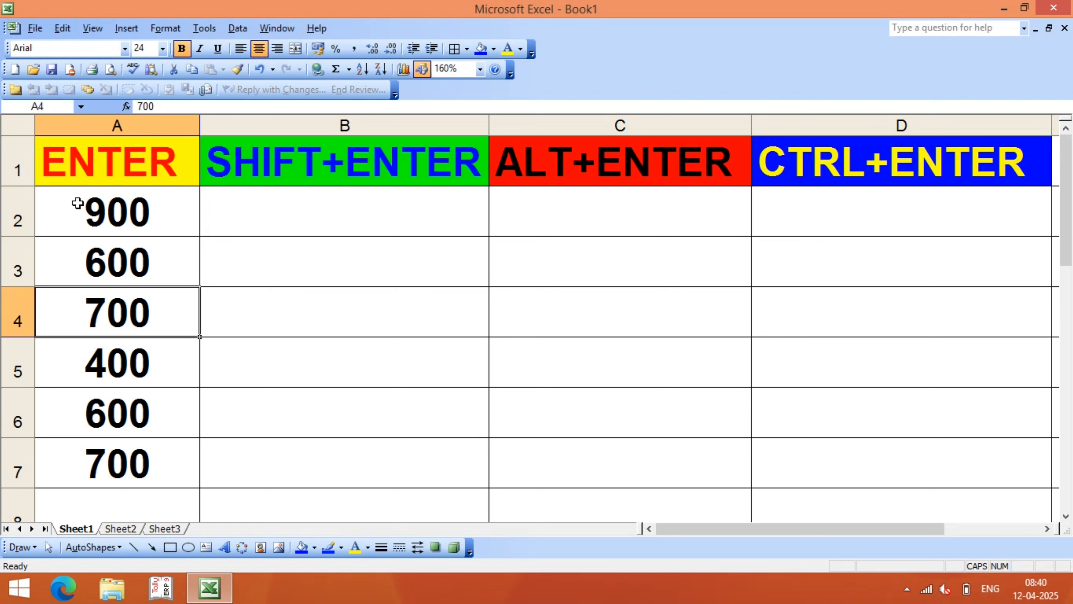
{"action": "key", "text": "Return"}
{"action": "key", "text": "Return"}
{"action": "key", "text": "Return"}
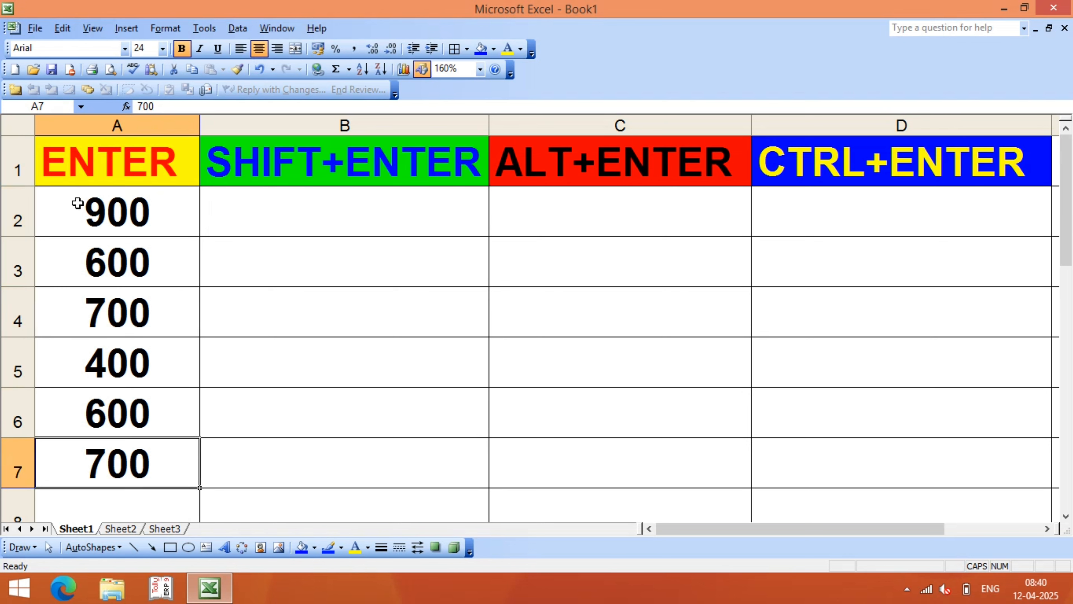
{"action": "key", "text": "Return"}
Step the active cell up column A one cell at a time from A8 to A1.
{"action": "key", "text": "shift+Return"}
{"action": "key", "text": "shift+Return"}
{"action": "key", "text": "shift+Return"}
{"action": "key", "text": "shift+Return"}
{"action": "key", "text": "shift+Return"}
{"action": "key", "text": "shift+Return"}
{"action": "key", "text": "shift+Return"}
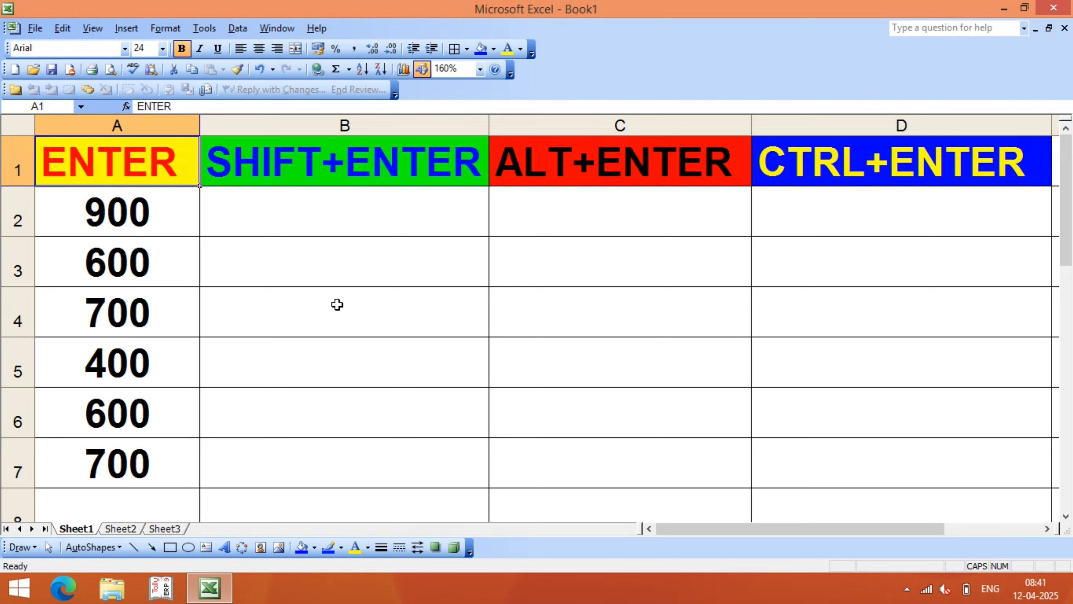
From B2 under the SHIFT+ENTER heading, step the active cell down to B6 and back up to B2.
{"action": "left_click", "coordinate": [266, 156]}
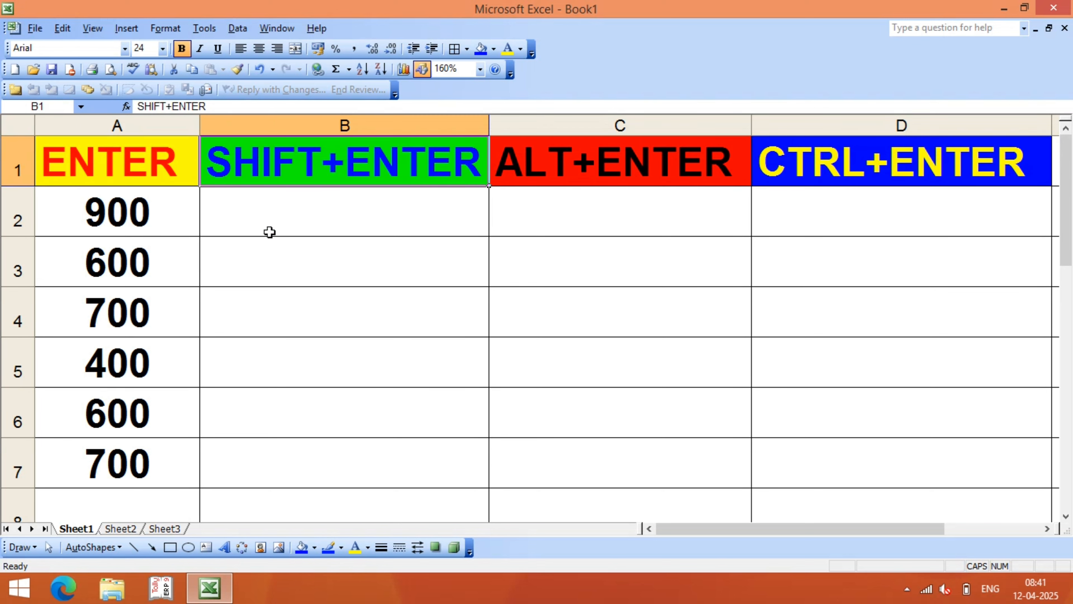
{"action": "left_click", "coordinate": [278, 219]}
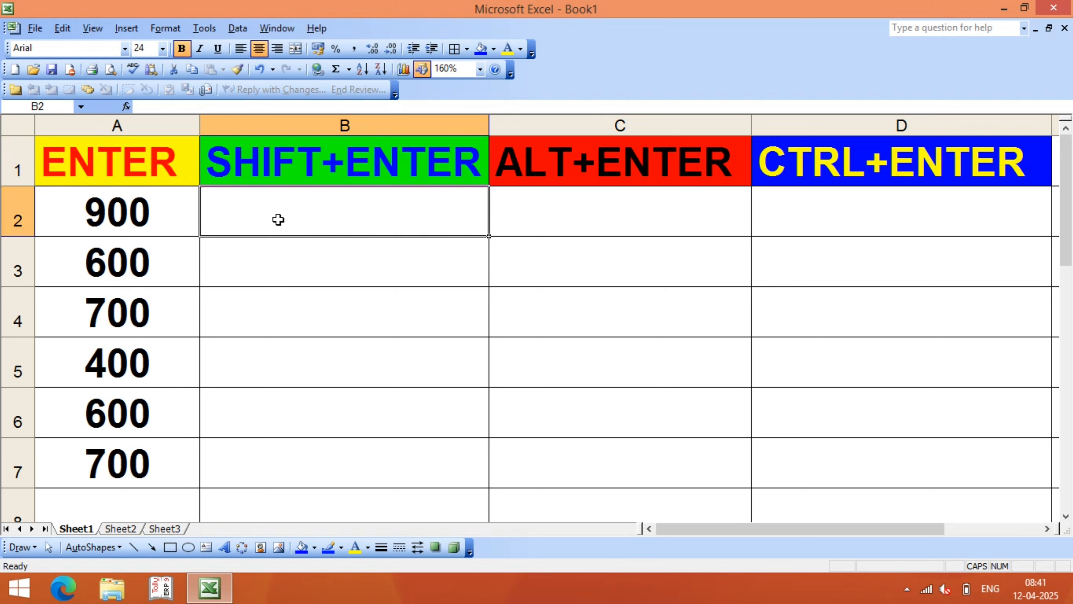
{"action": "key", "text": "Return"}
{"action": "key", "text": "Return"}
{"action": "key", "text": "Return"}
{"action": "key", "text": "Return"}
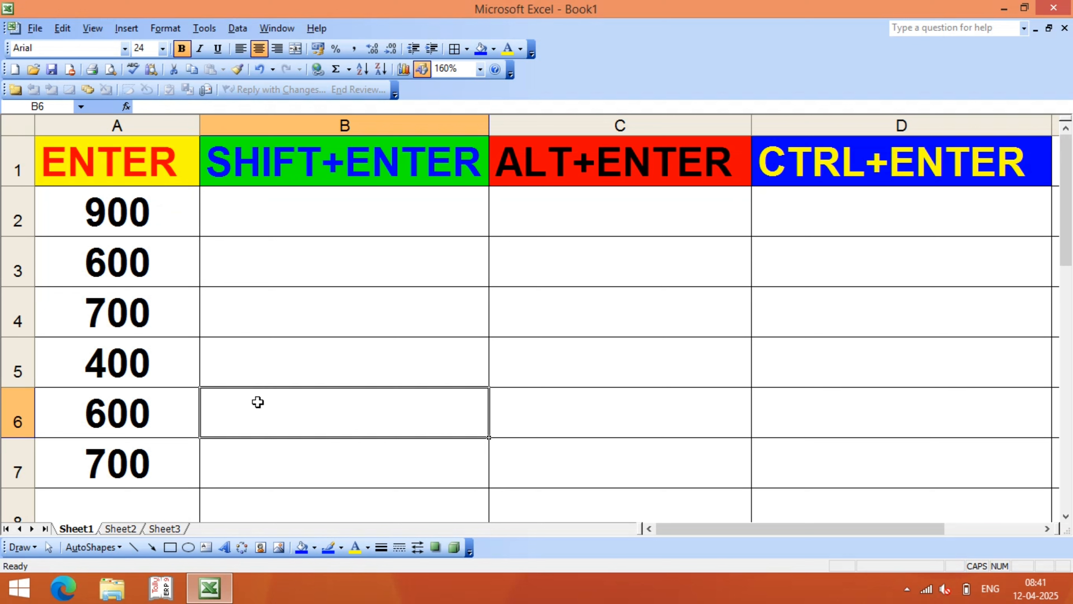
{"action": "key", "text": "shift+Return"}
{"action": "key", "text": "shift+Return"}
{"action": "key", "text": "shift+Return"}
{"action": "key", "text": "shift+Return"}
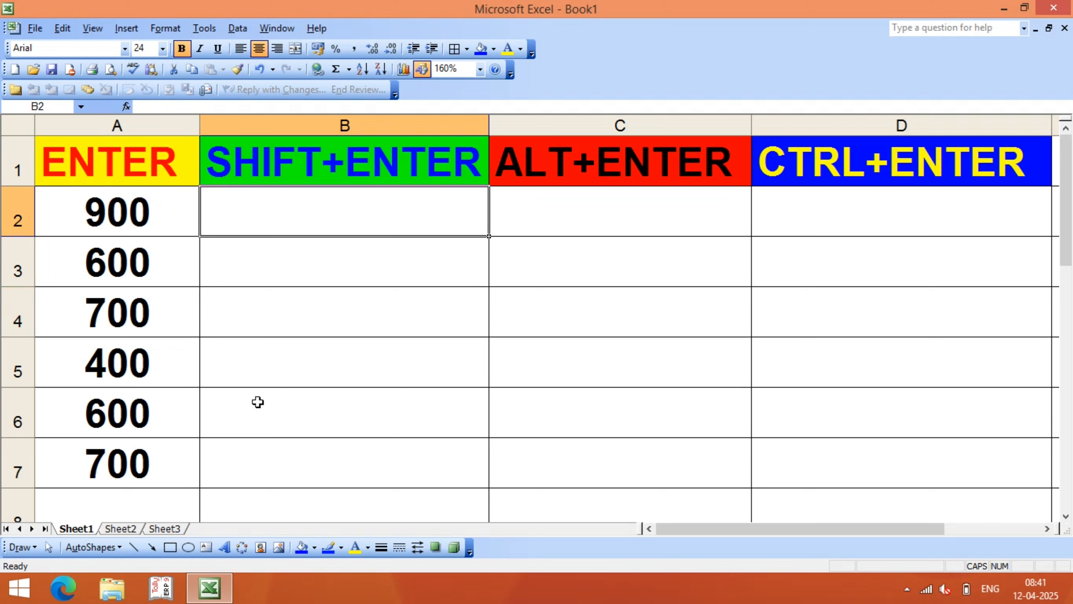
Fill cells B2 to B7 under the SHIFT+ENTER heading with 900, 600, 100, 200, 900 and 800, ending on B7.
{"action": "type", "text": "900"}
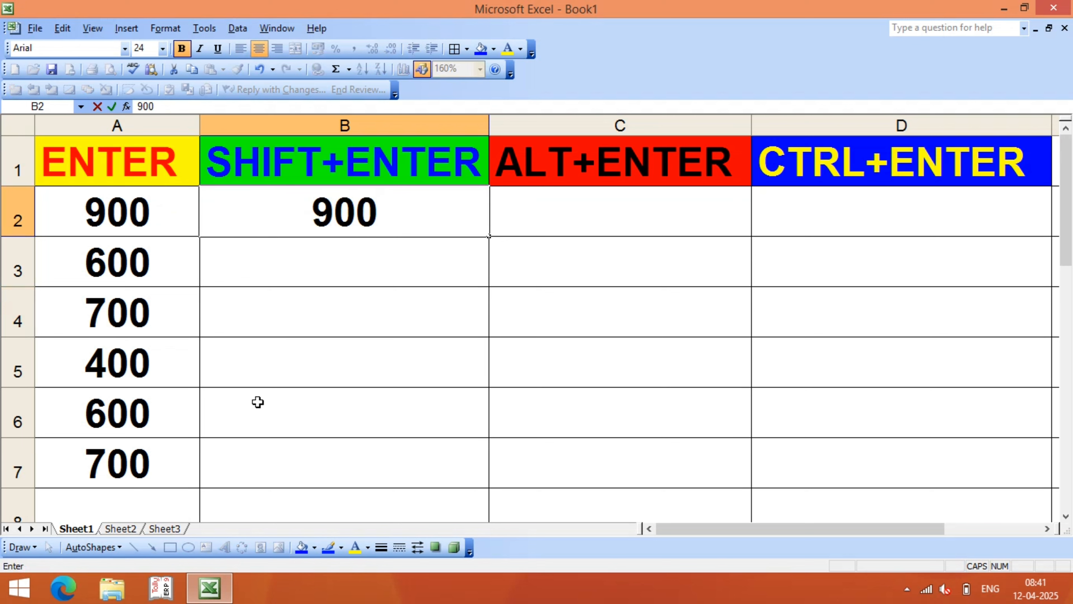
{"action": "key", "text": "Return"}
{"action": "type", "text": "600"}
{"action": "key", "text": "Return"}
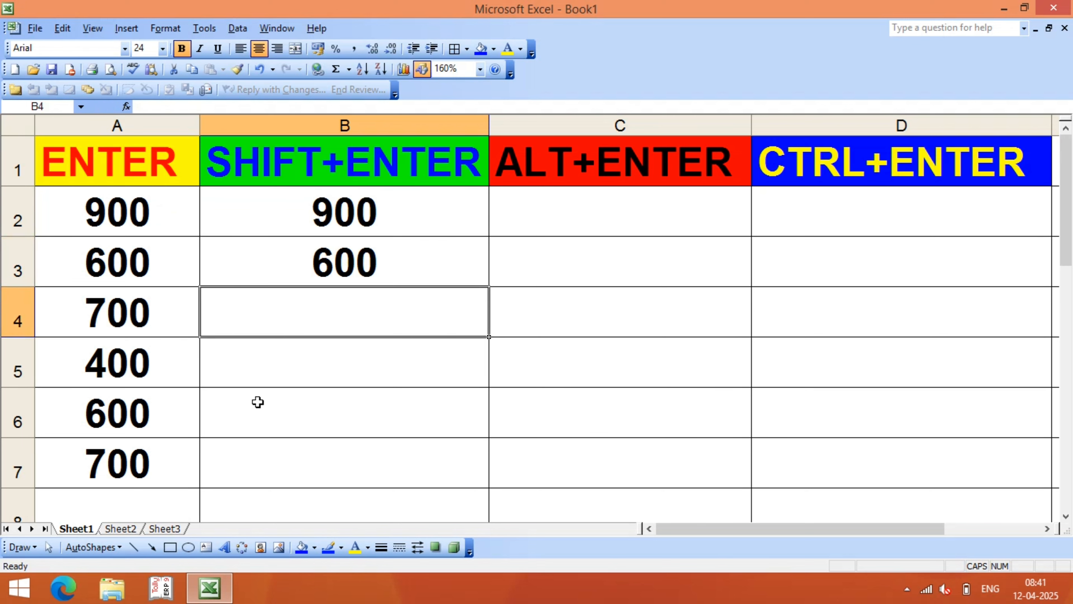
{"action": "type", "text": "100"}
{"action": "key", "text": "Return"}
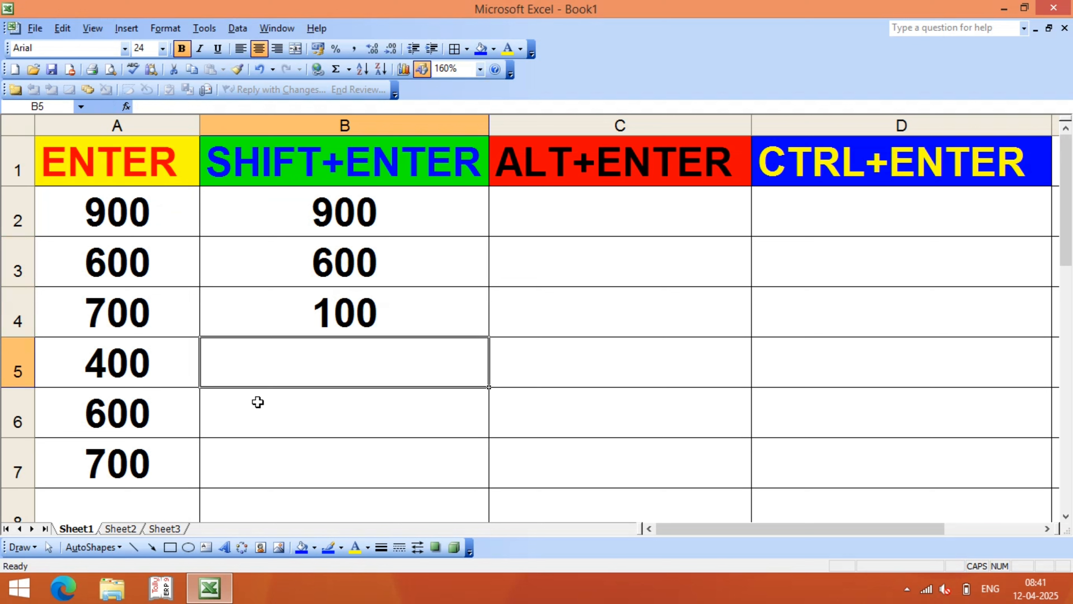
{"action": "type", "text": "200"}
{"action": "key", "text": "Return"}
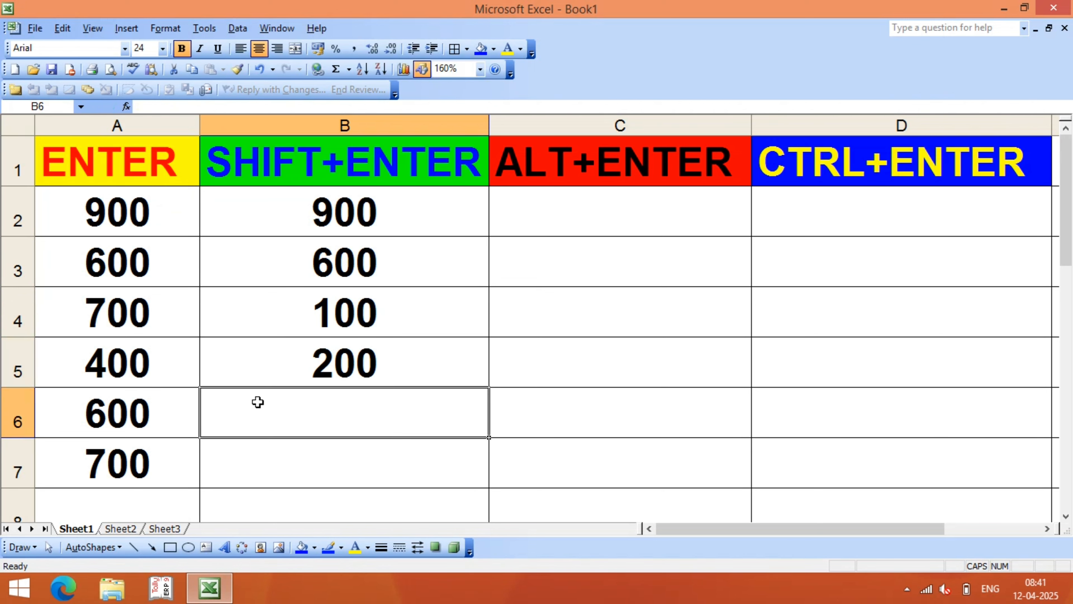
{"action": "type", "text": "900"}
{"action": "key", "text": "Return"}
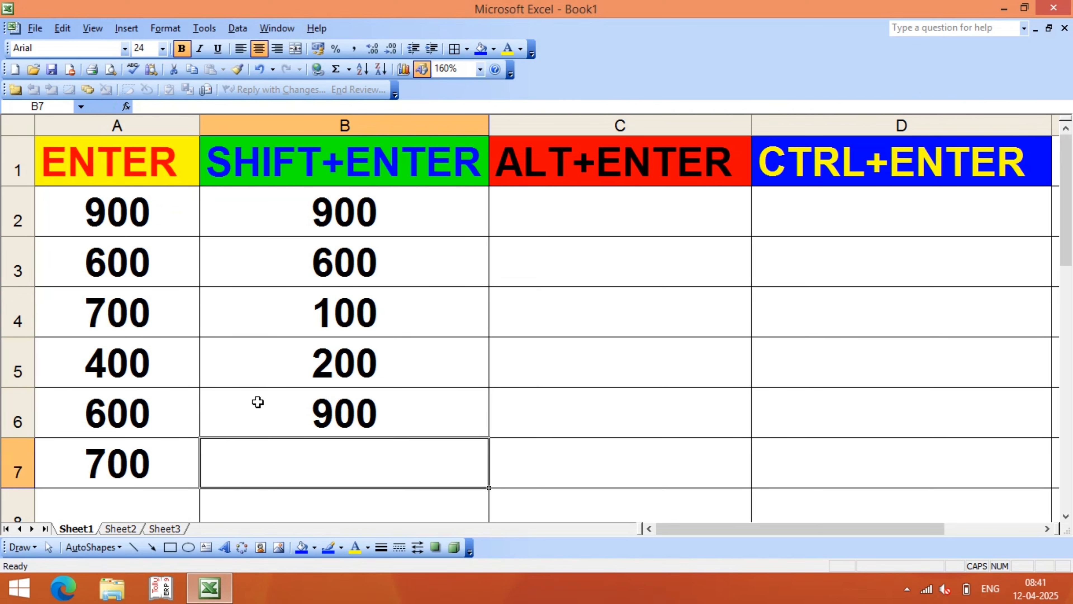
{"action": "type", "text": "800"}
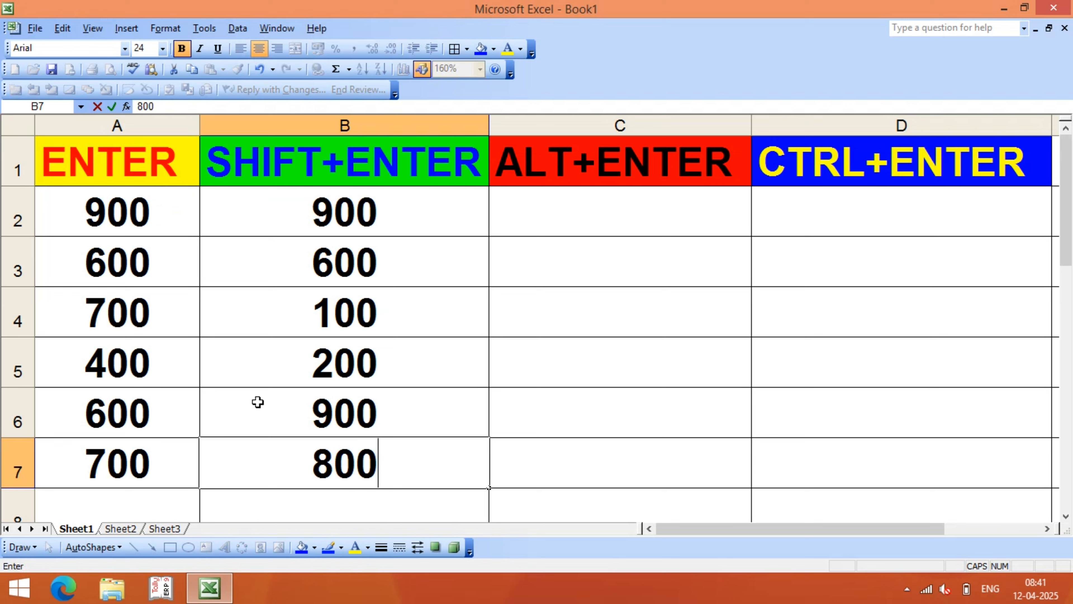
{"action": "key", "text": "shift+Return"}
{"action": "key", "text": "Return"}
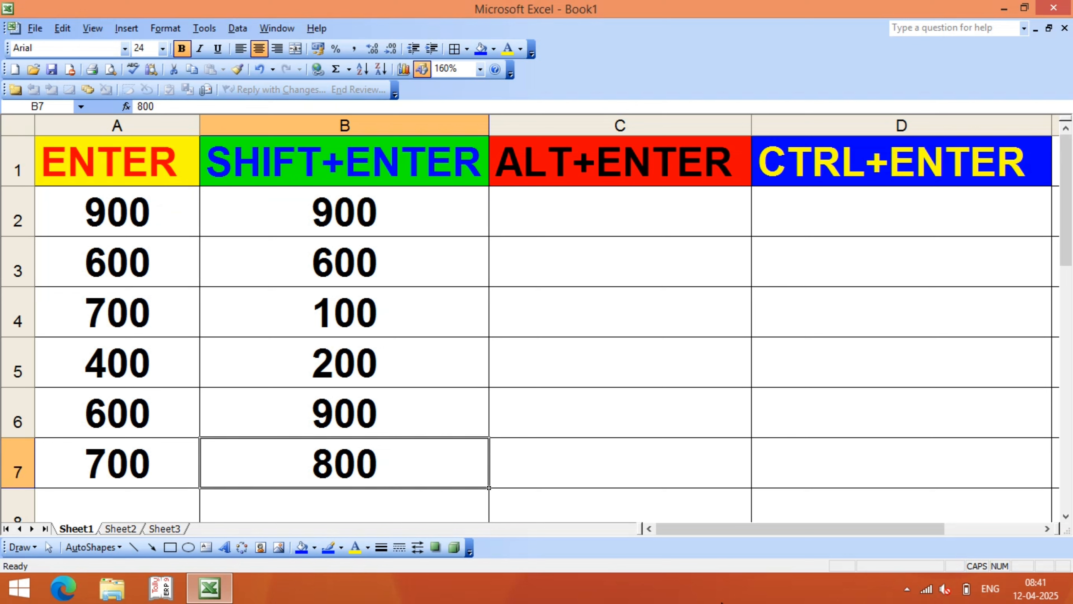
Step the active cell up column B one cell at a time from B7 to B2.
{"action": "key", "text": "shift+Return"}
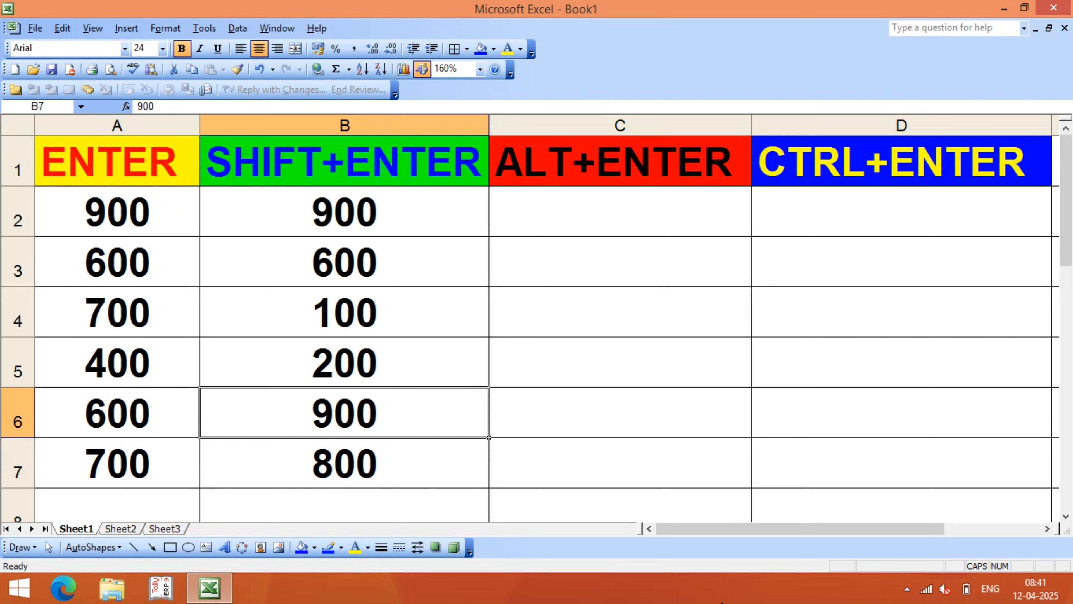
{"action": "key", "text": "shift+Return"}
{"action": "key", "text": "shift+Return"}
{"action": "key", "text": "shift+Return"}
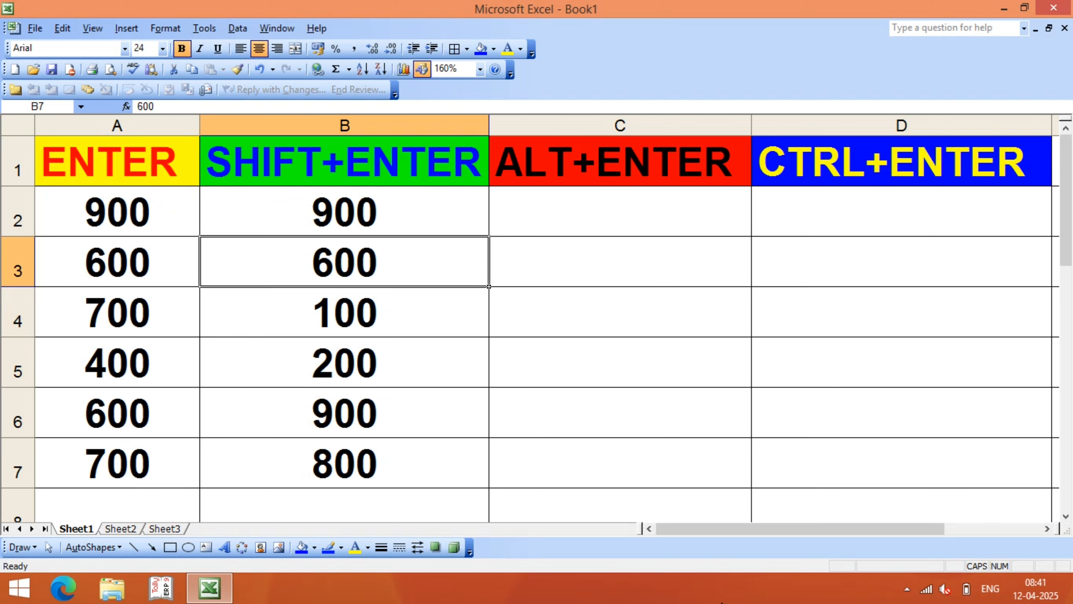
{"action": "key", "text": "shift+Return"}
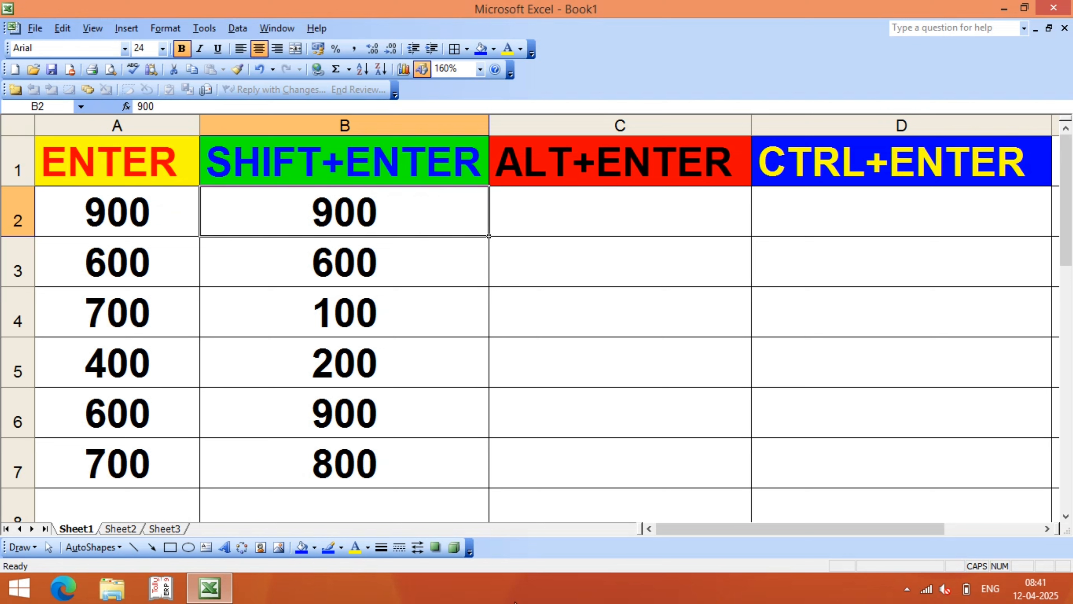
Make B6 the active cell and step it upward one cell at a time to B3.
{"action": "left_click", "coordinate": [339, 425]}
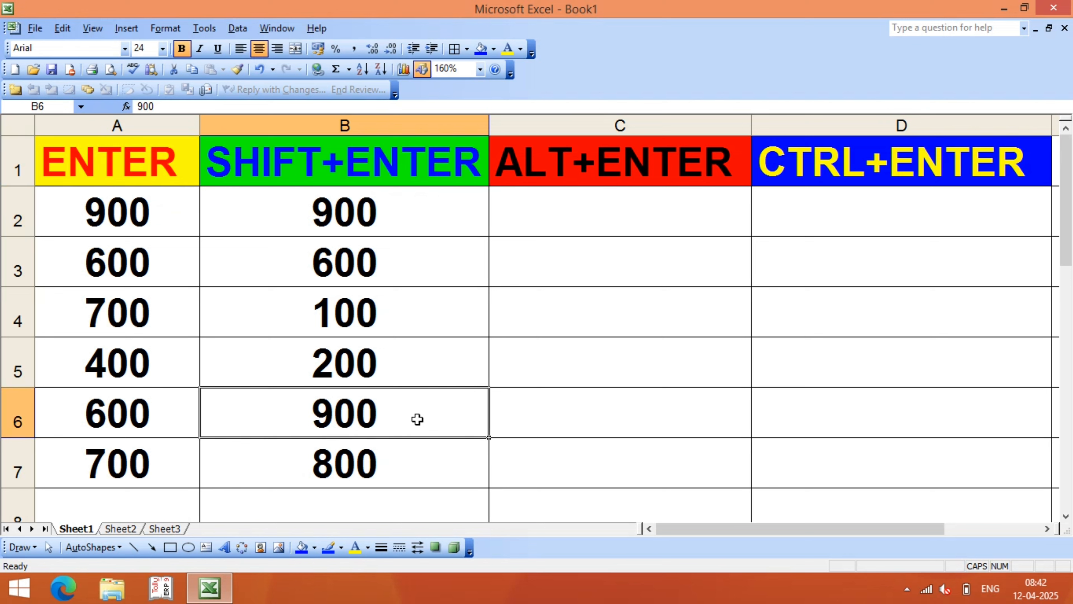
{"action": "left_click", "coordinate": [398, 366]}
{"action": "left_click", "coordinate": [364, 418]}
{"action": "key", "text": "shift+Return"}
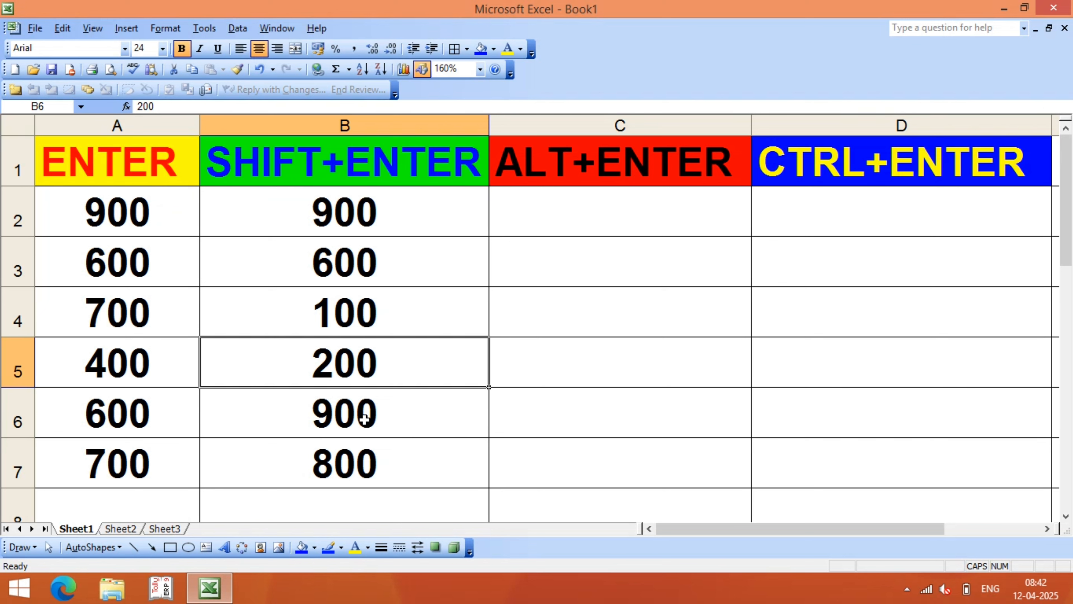
{"action": "key", "text": "shift+Return"}
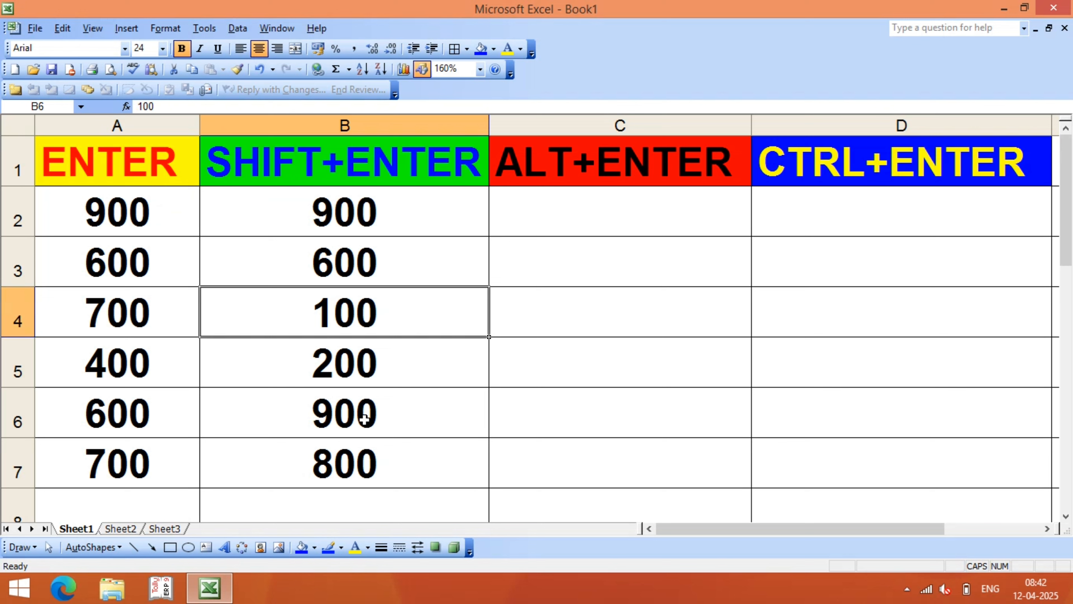
{"action": "key", "text": "shift+Return"}
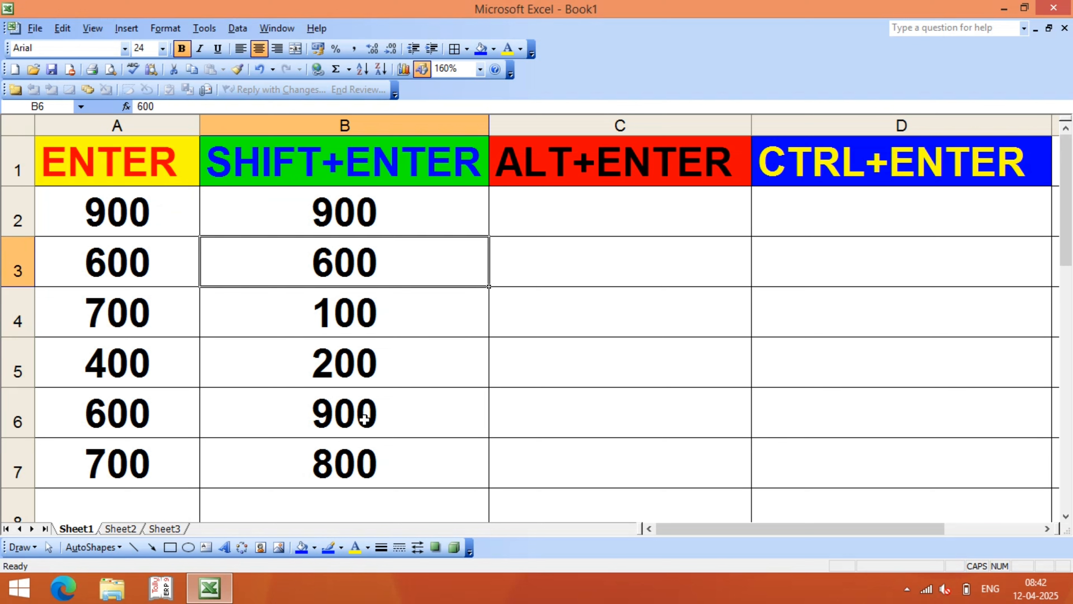
Step the active cell up to B2, and then back down column B one cell at a time to B6.
{"action": "key", "text": "shift+Return"}
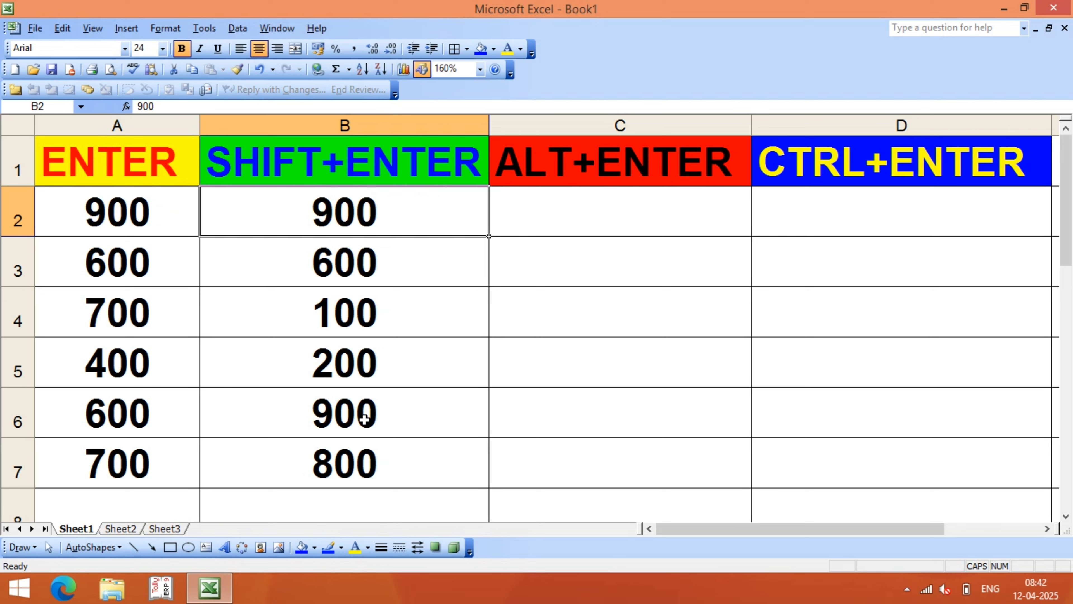
{"action": "key", "text": "Return"}
{"action": "key", "text": "Return"}
{"action": "key", "text": "Return"}
{"action": "key", "text": "Return"}
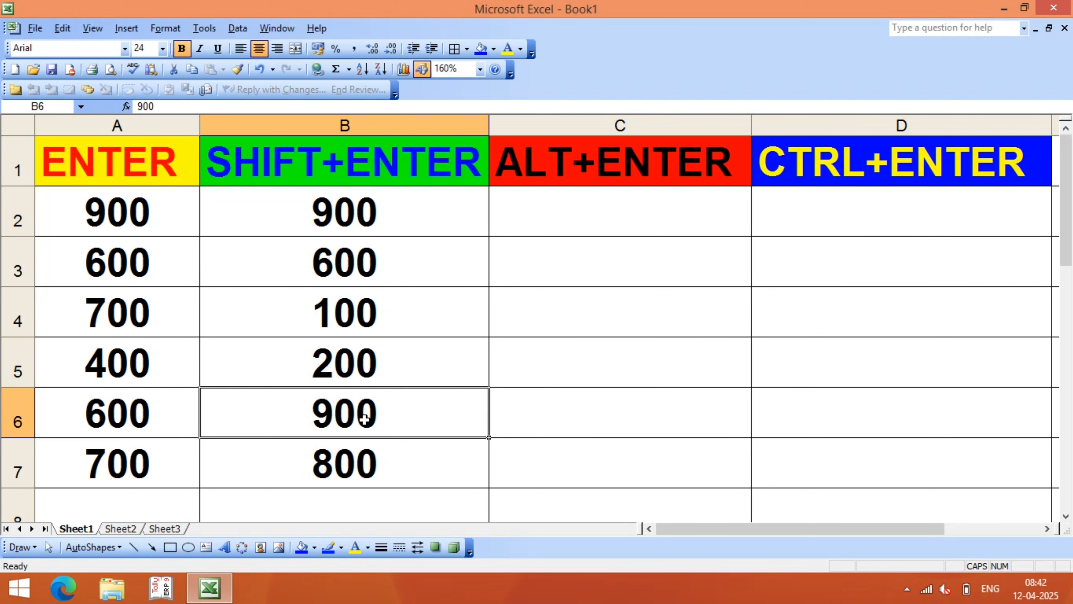
Step the active cell up column B one cell at a time from B6 to the SHIFT+ENTER heading in B1.
{"action": "key", "text": "shift+Return"}
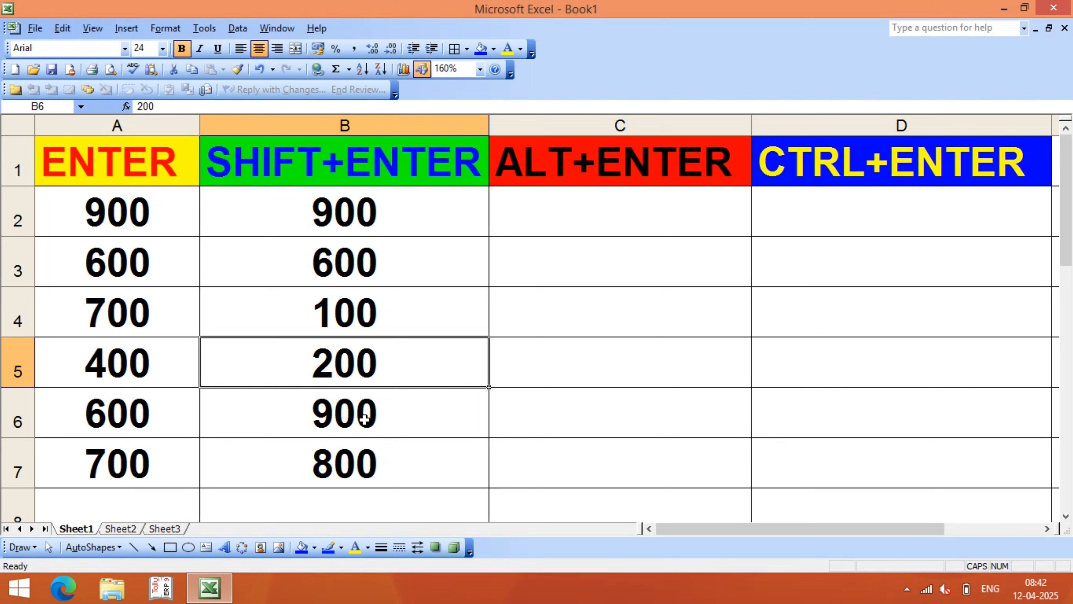
{"action": "key", "text": "shift+Return"}
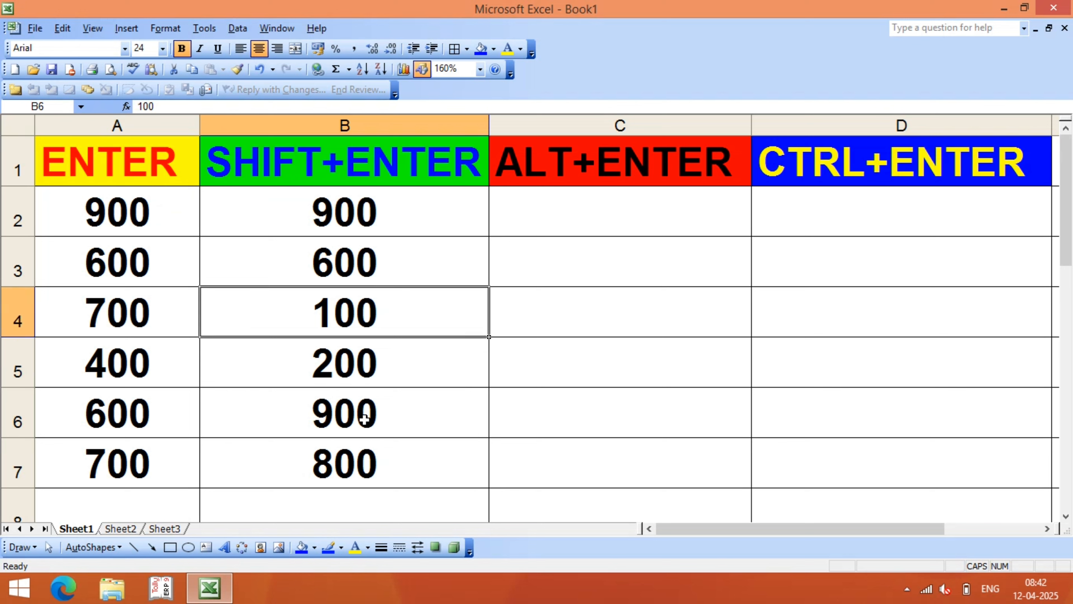
{"action": "key", "text": "shift+Return"}
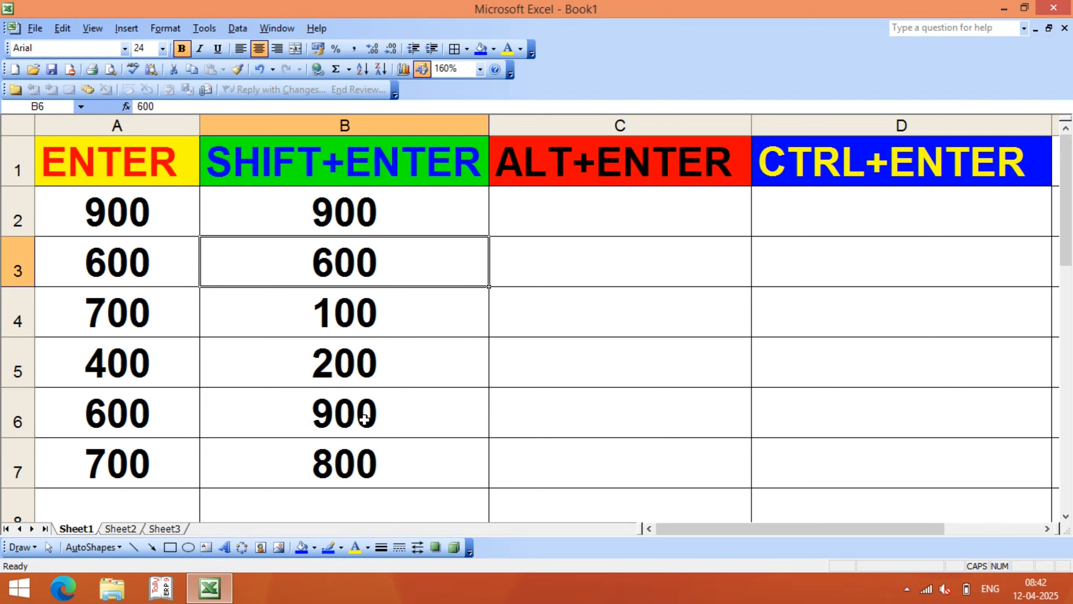
{"action": "key", "text": "shift+Return"}
{"action": "key", "text": "shift+Return"}
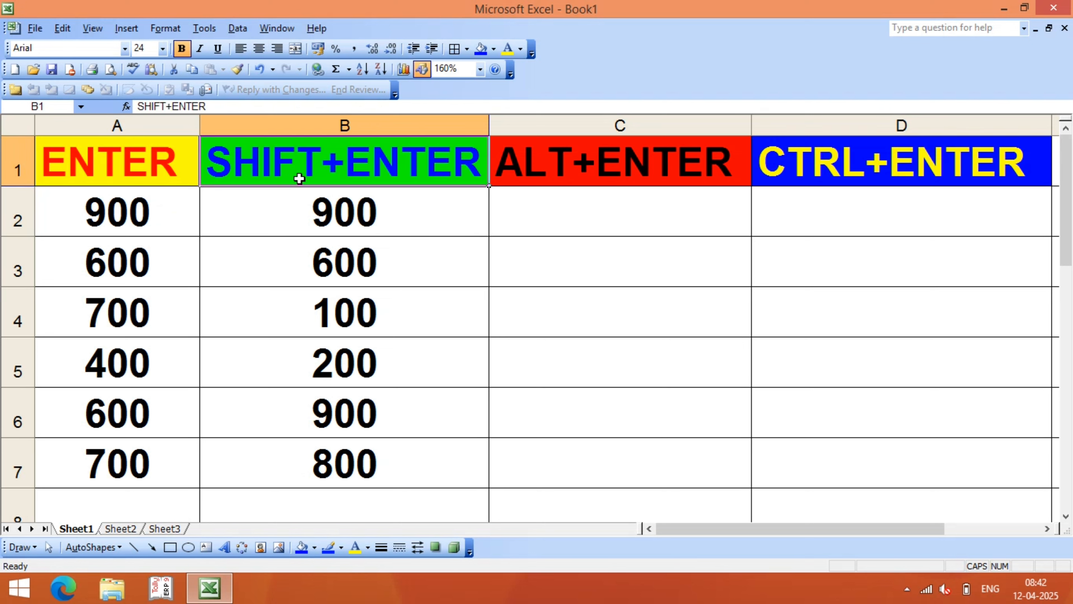
Enter 7000, 9000 and 2000 on three separate lines inside the single cell C2 under the ALT+ENTER heading.
{"action": "left_click", "coordinate": [550, 159]}
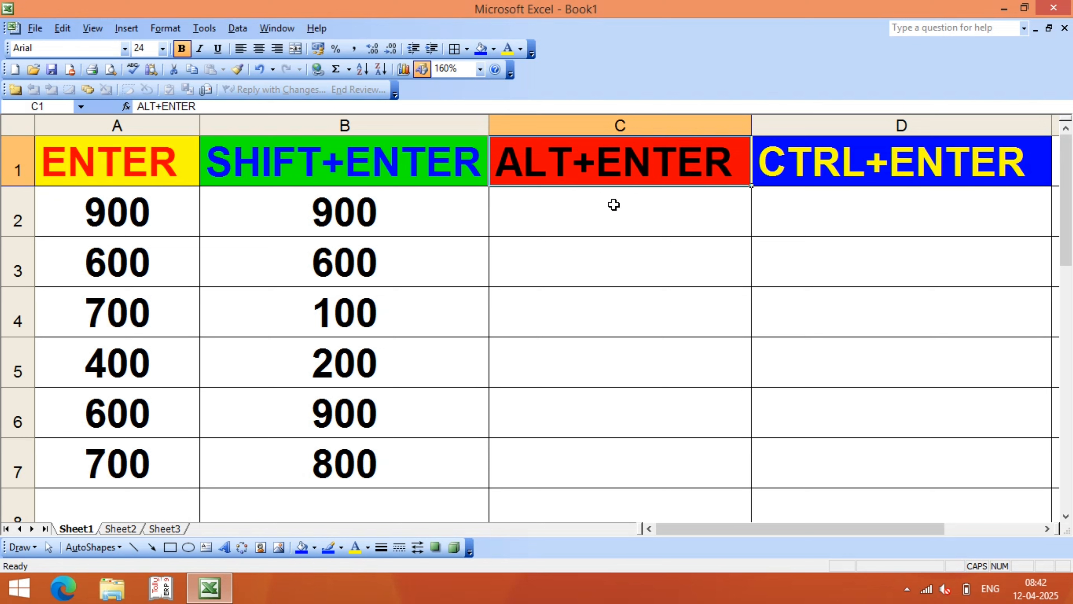
{"action": "left_click", "coordinate": [599, 208]}
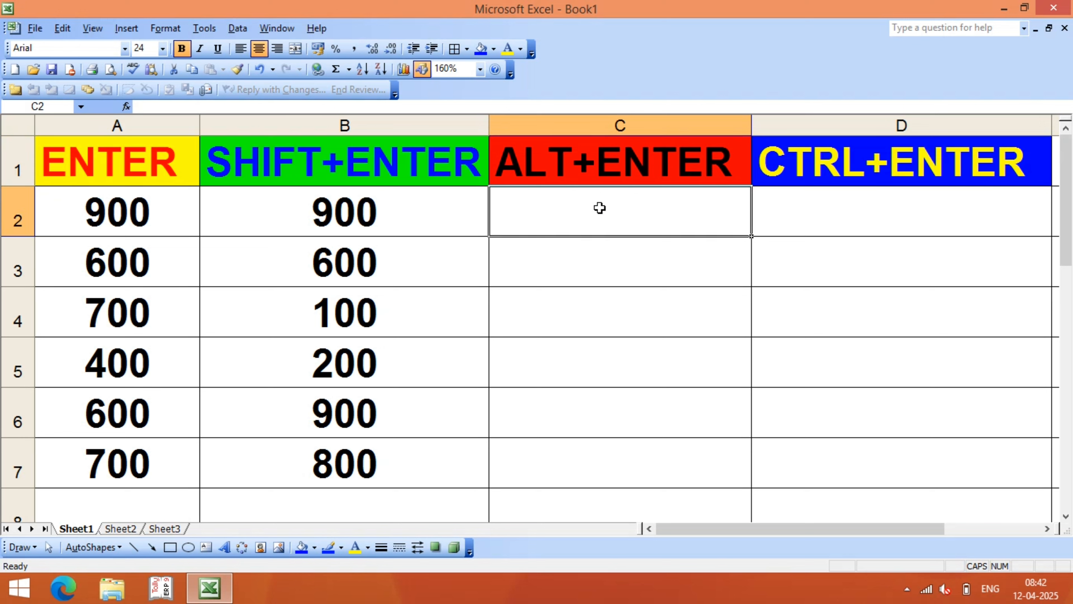
{"action": "type", "text": "7000"}
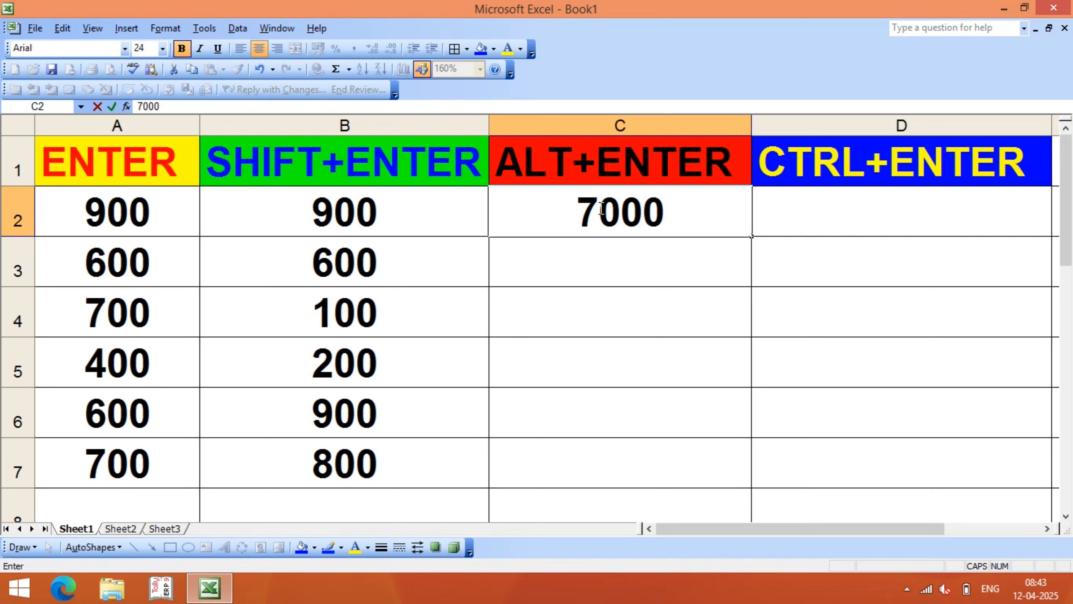
{"action": "key", "text": "alt+Return"}
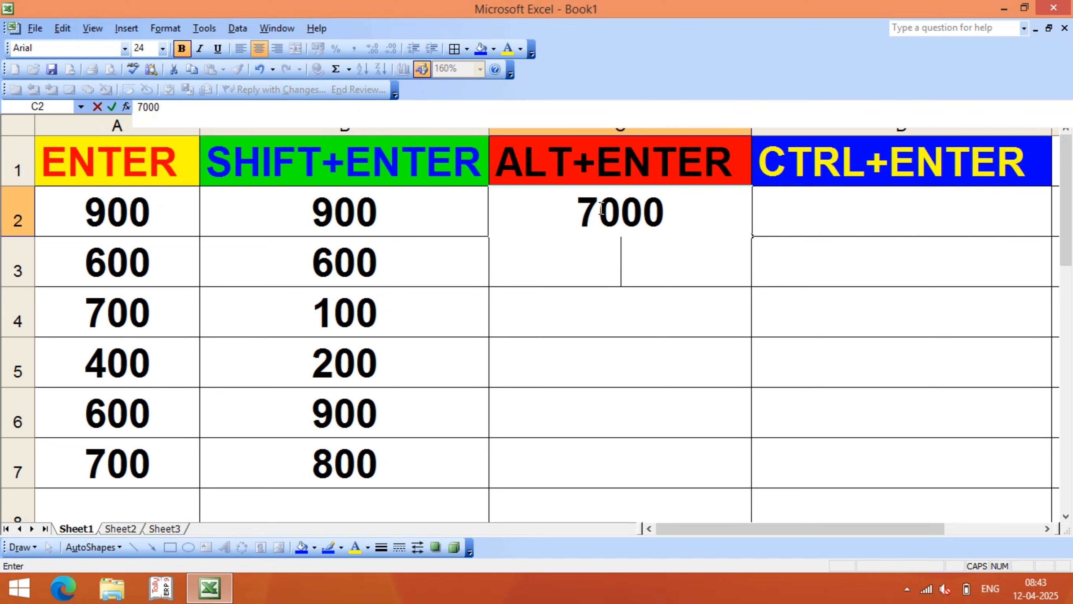
{"action": "type", "text": "9000"}
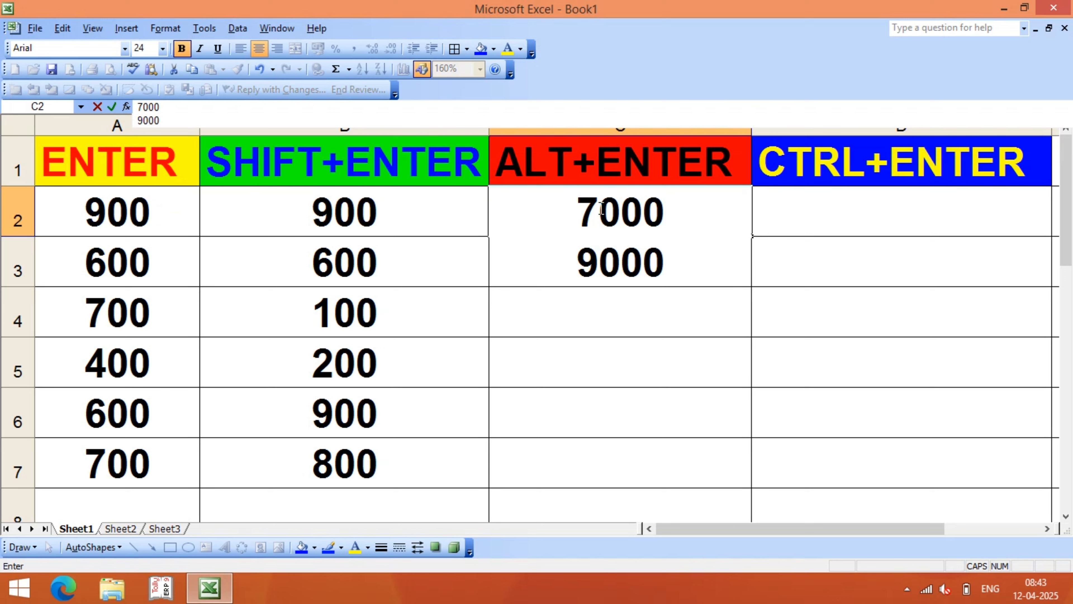
{"action": "key", "text": "alt+Return"}
{"action": "type", "text": "2"}
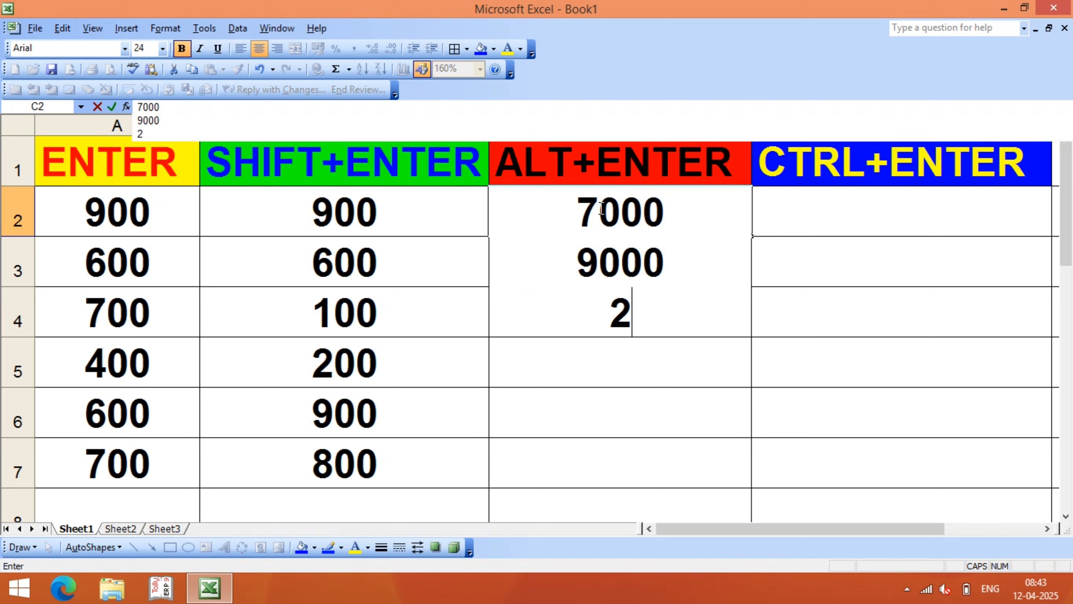
{"action": "type", "text": "000"}
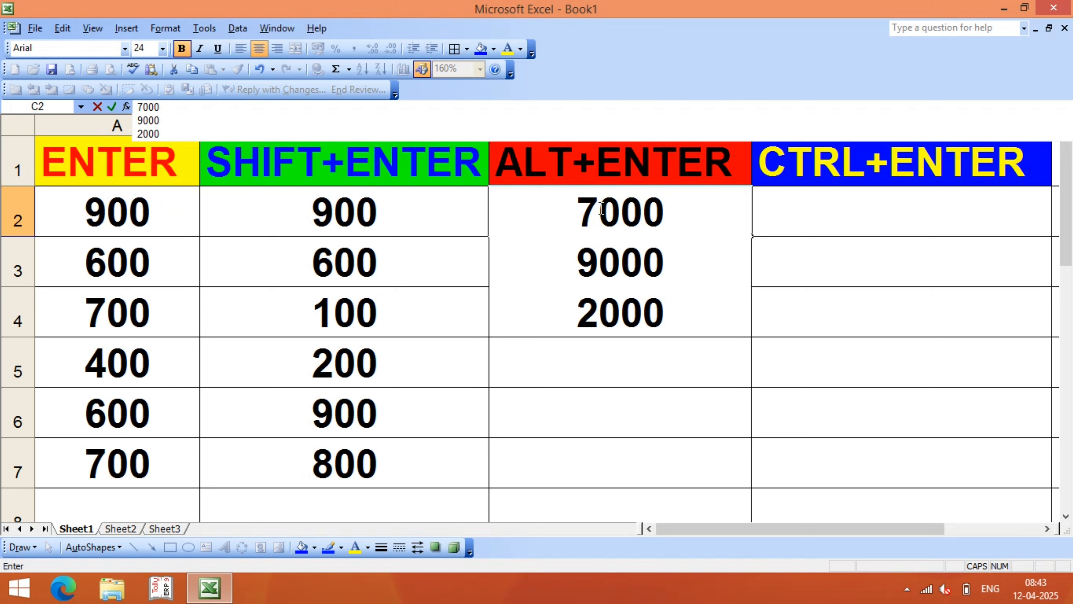
{"action": "key", "text": "Return"}
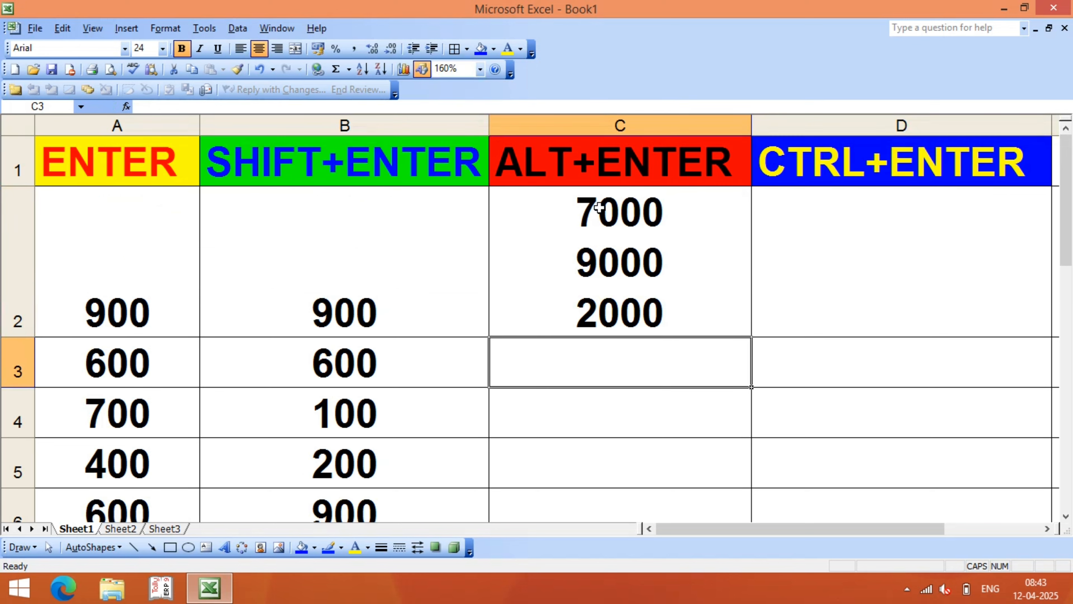
Clear the numbers from C2 and enter three sample names on separate lines inside that cell.
{"action": "left_click", "coordinate": [610, 246]}
{"action": "key", "text": "Delete"}
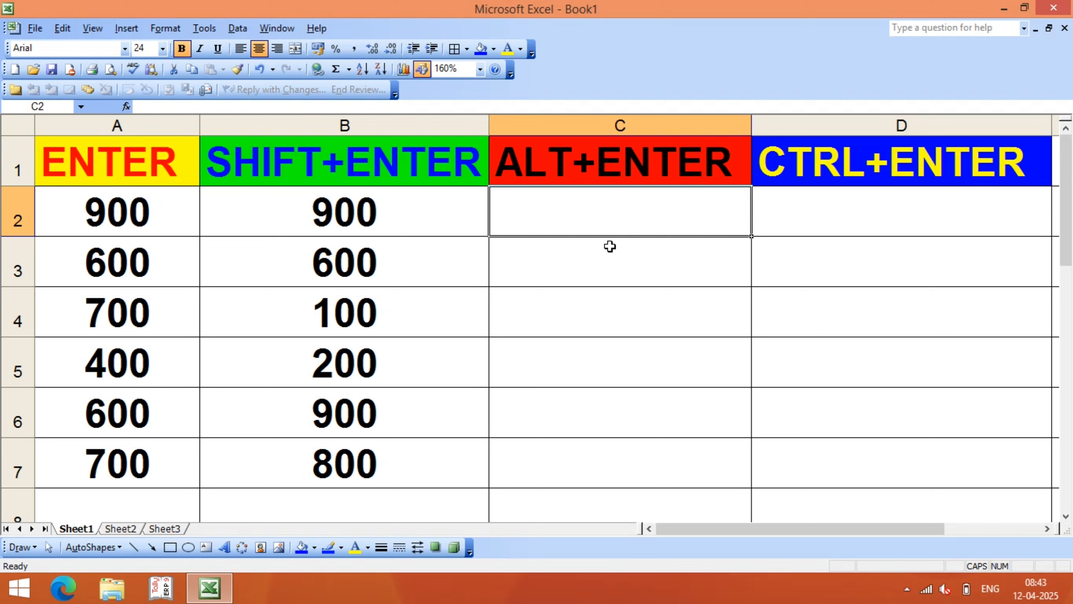
{"action": "type", "text": "PRIY"}
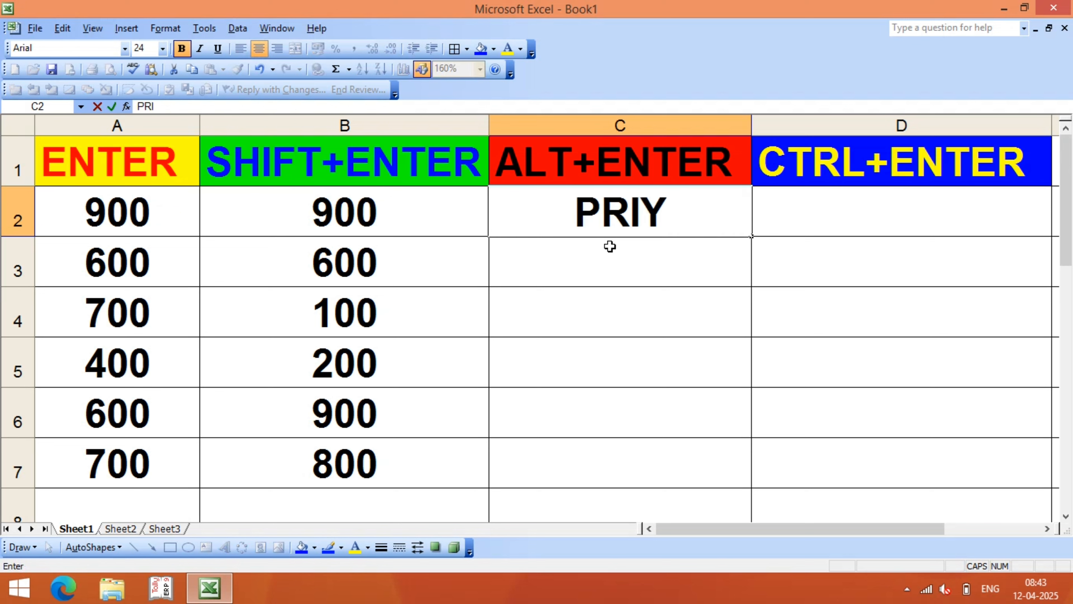
{"action": "type", "text": "A"}
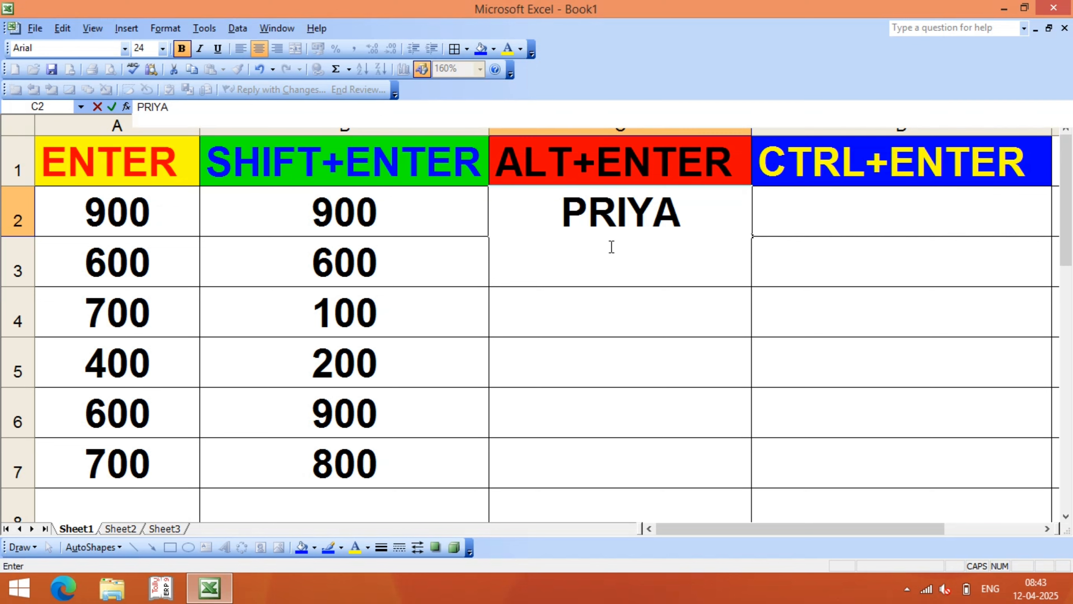
{"action": "type", "text": "RAO"}
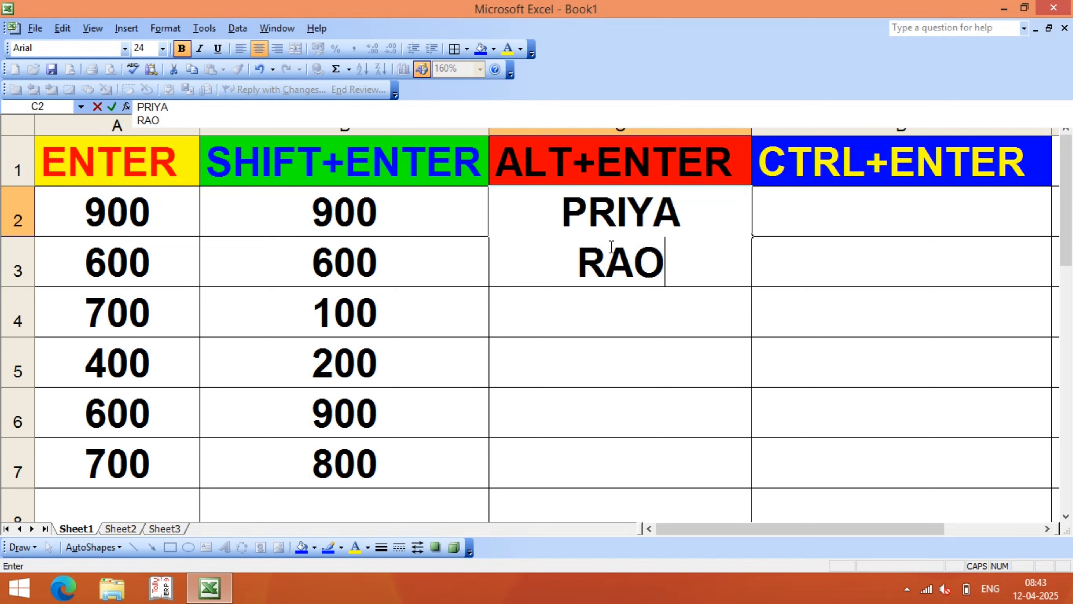
{"action": "key", "text": "alt+Return"}
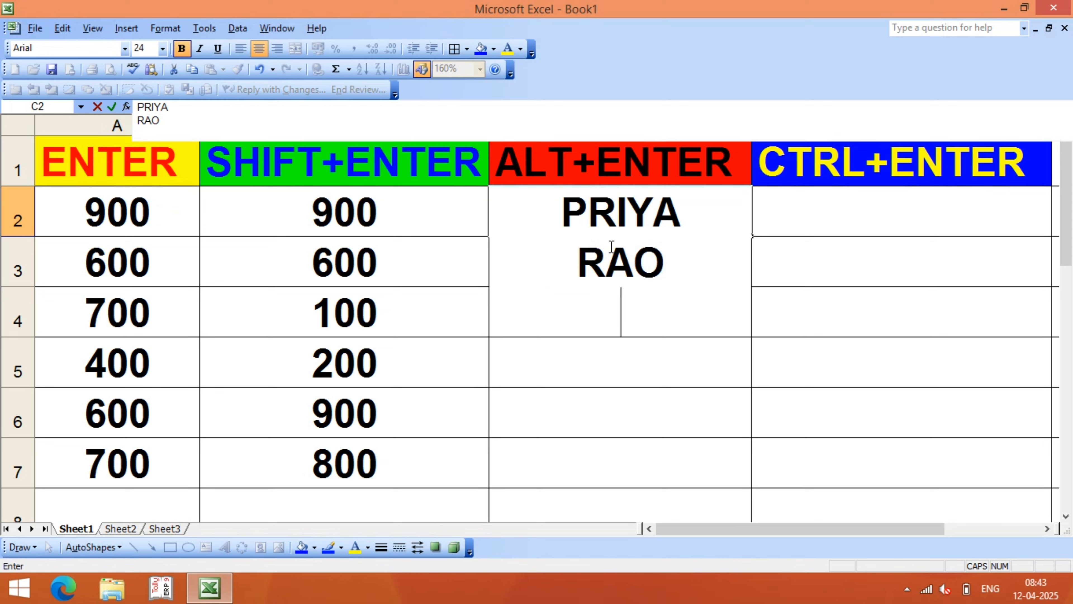
{"action": "type", "text": "ANU"}
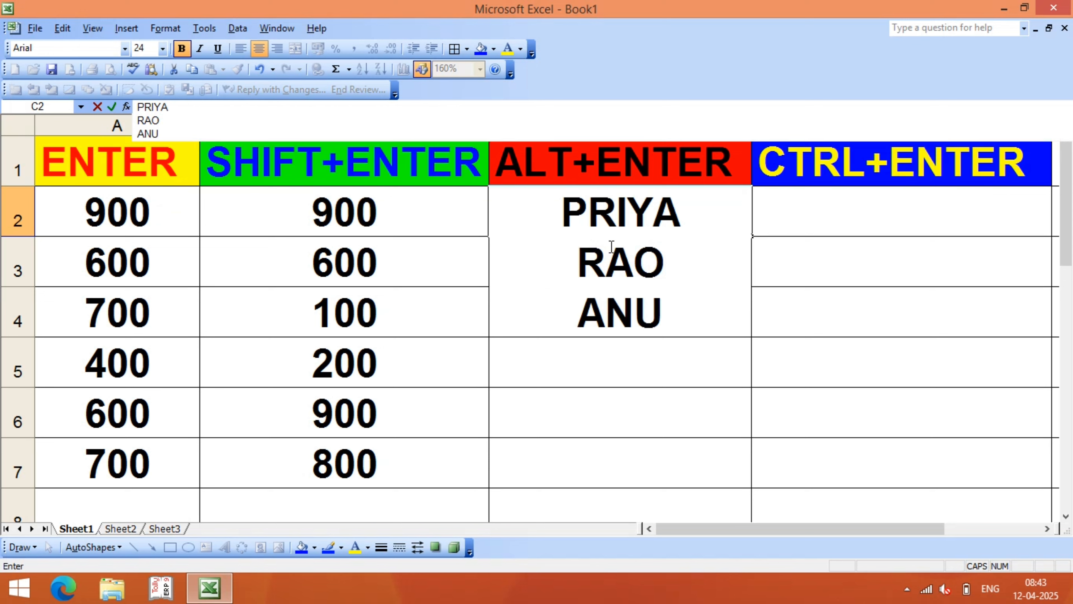
{"action": "key", "text": "Return"}
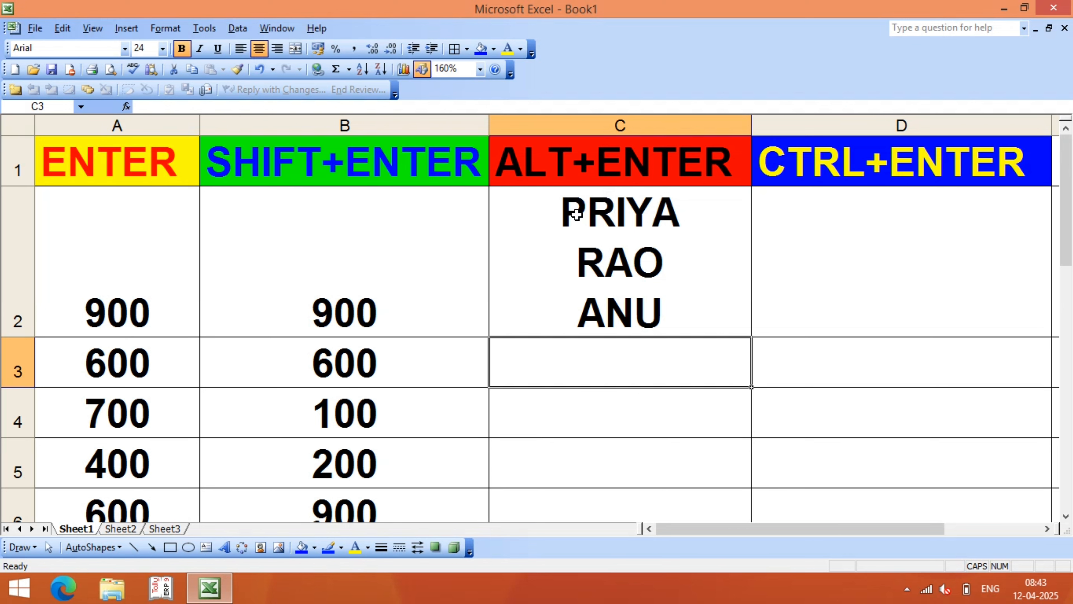
Replace the names in C2 with 100, 500 and 200 on three separate lines, and reselect the cell.
{"action": "left_click", "coordinate": [636, 289]}
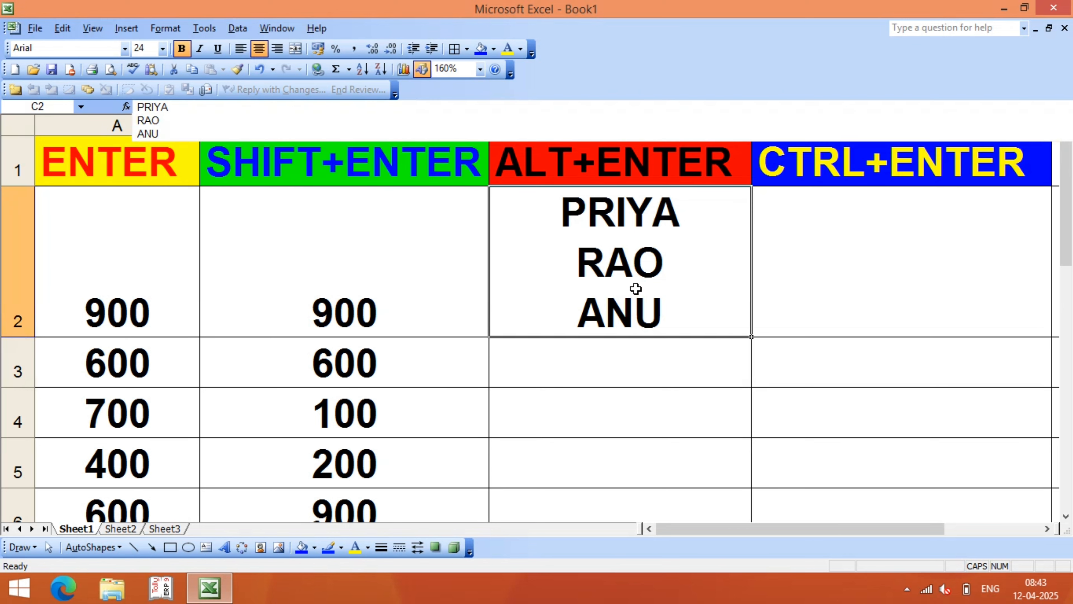
{"action": "key", "text": "Delete"}
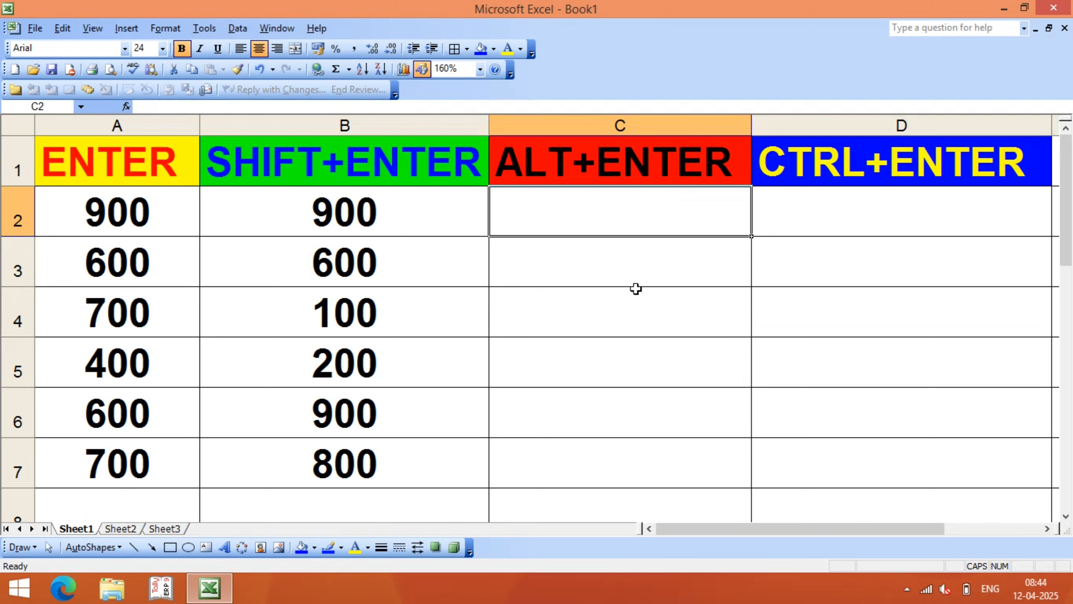
{"action": "type", "text": "100"}
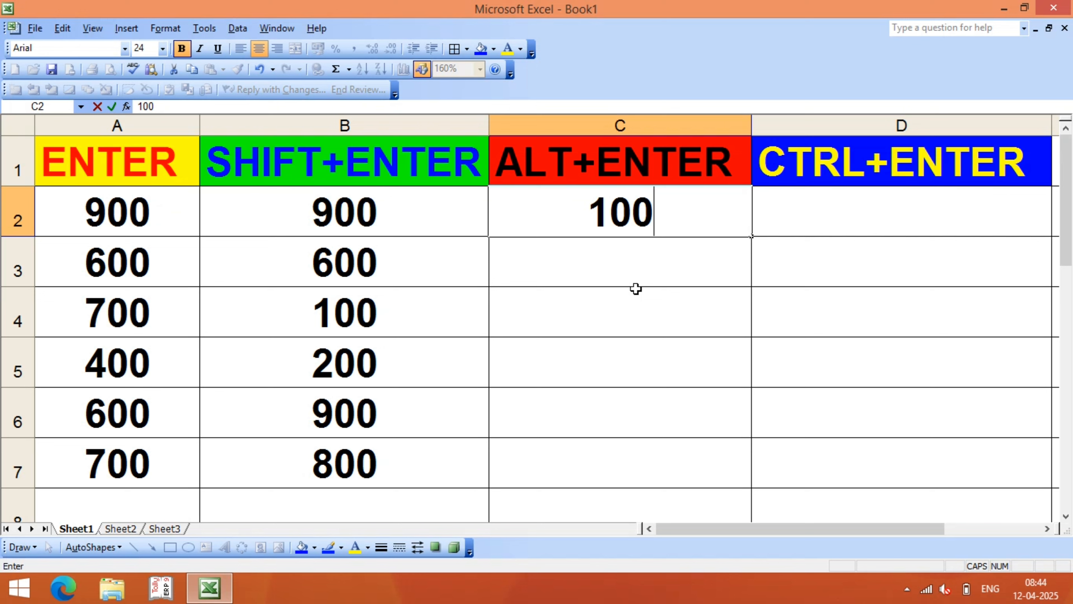
{"action": "key", "text": "alt+Return"}
{"action": "type", "text": "500"}
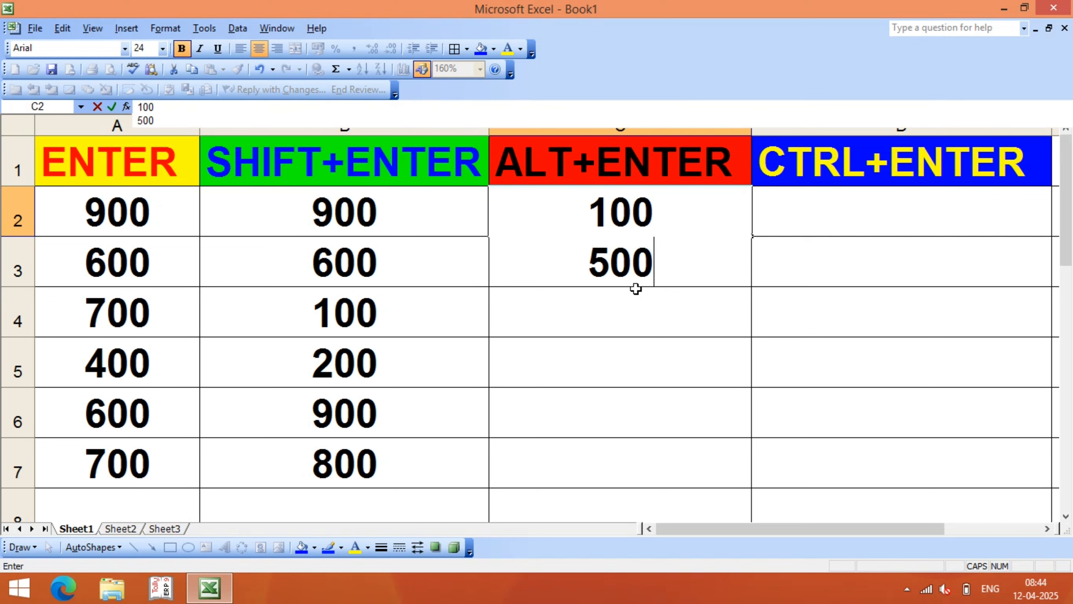
{"action": "key", "text": "alt+Return"}
{"action": "type", "text": "200"}
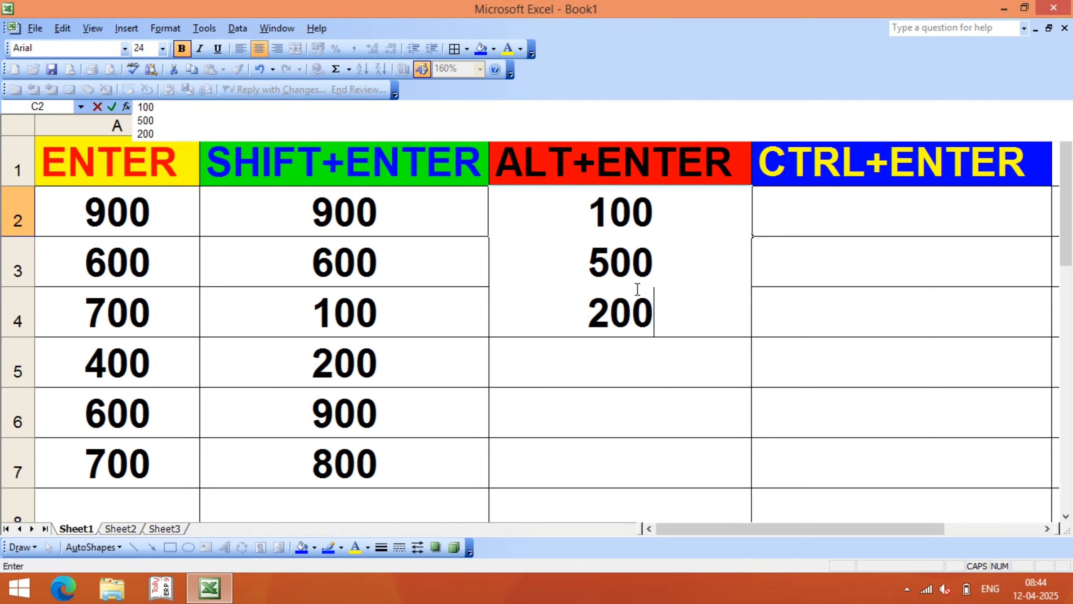
{"action": "key", "text": "Return"}
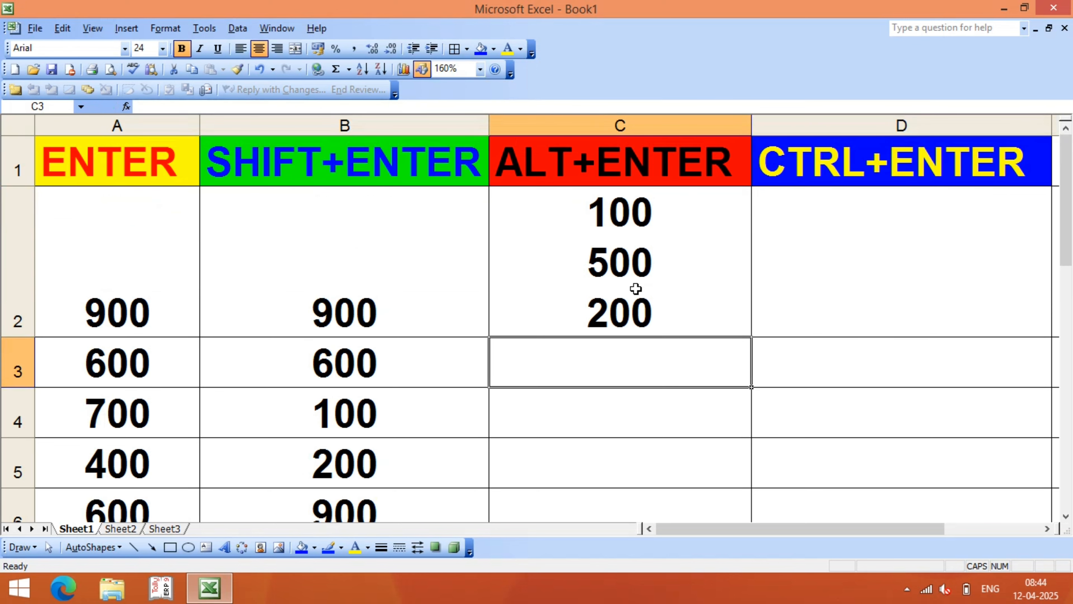
{"action": "key", "text": "Up"}
{"action": "key", "text": "Up"}
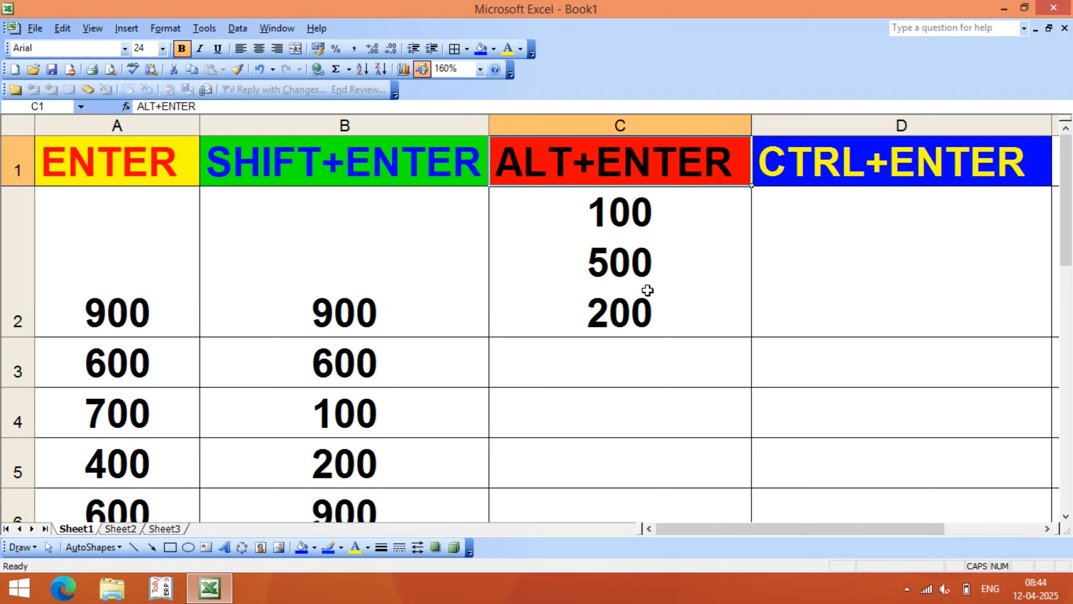
{"action": "left_click", "coordinate": [648, 290]}
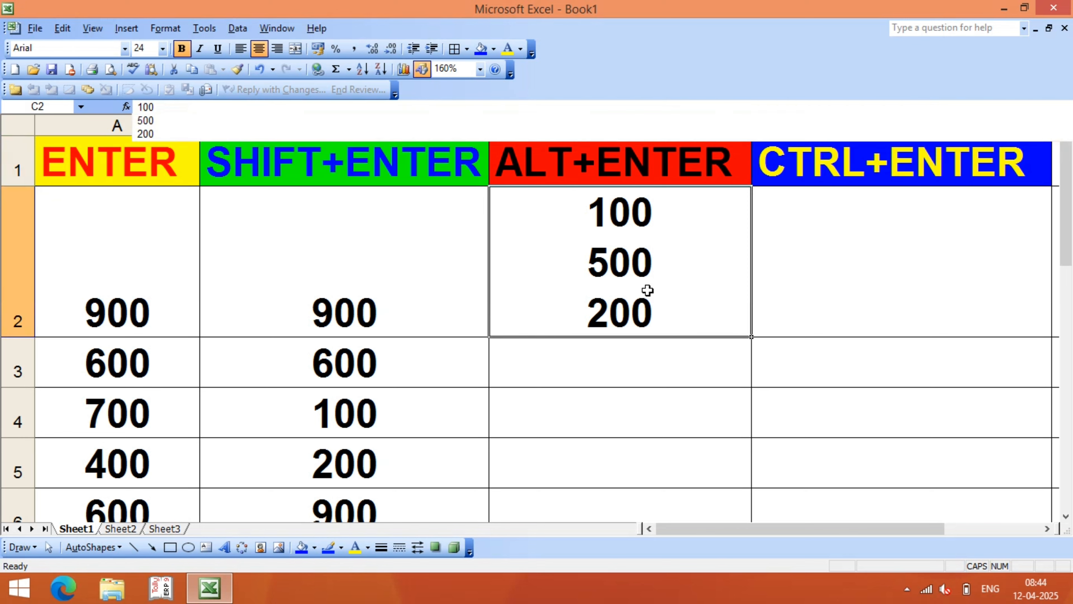
Widen column D, which holds the CTRL+ENTER heading, to roughly one and a half times its width.
{"action": "scroll", "coordinate": [814, 286], "scroll_direction": "down", "scroll_amount": 1}
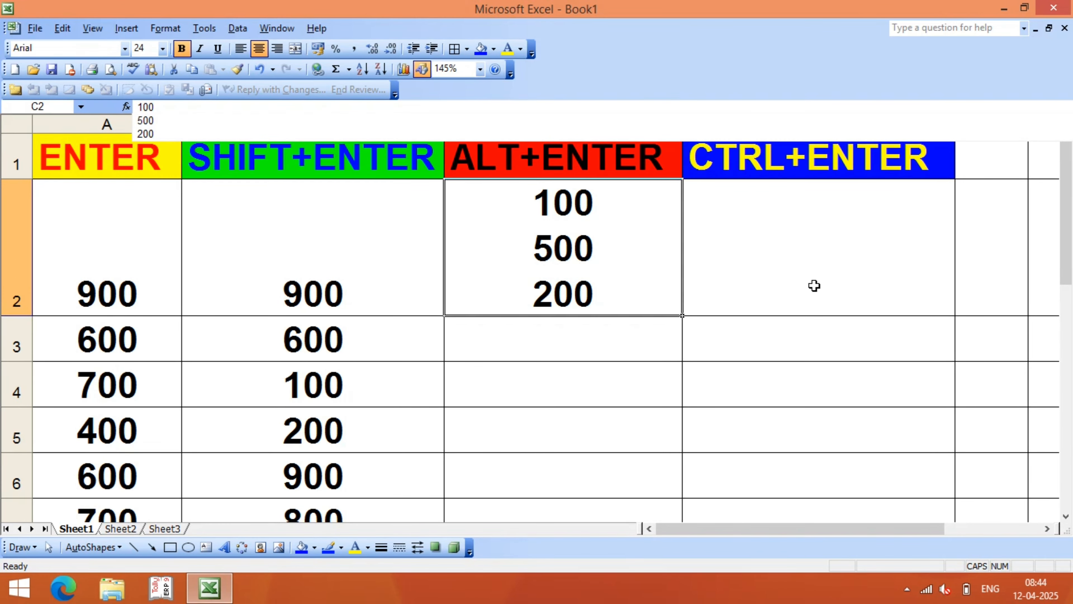
{"action": "left_click", "coordinate": [862, 339]}
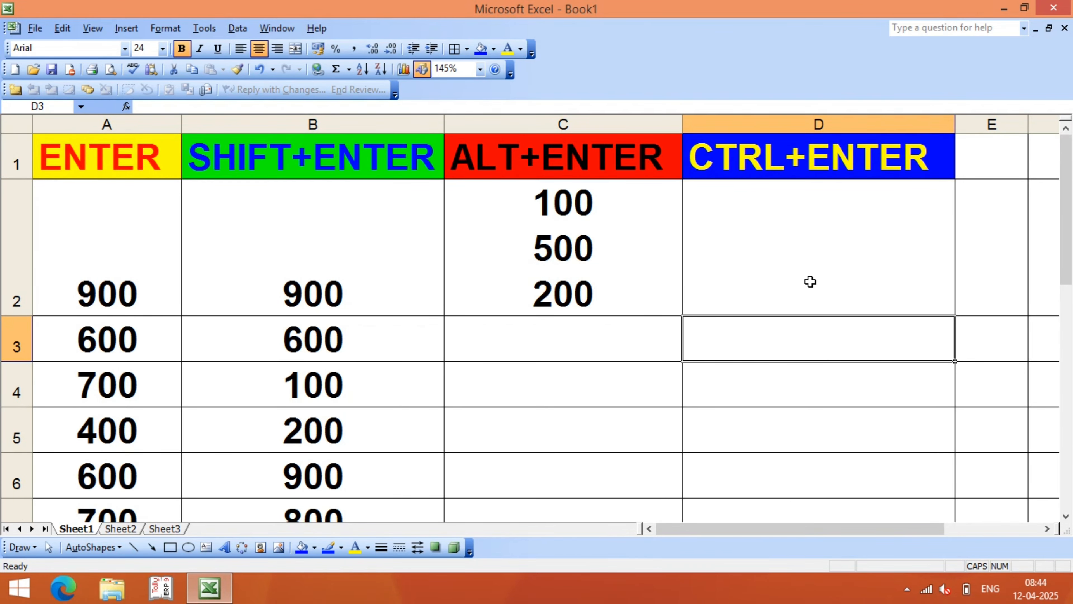
{"action": "scroll", "coordinate": [809, 282], "scroll_direction": "down", "scroll_amount": 1}
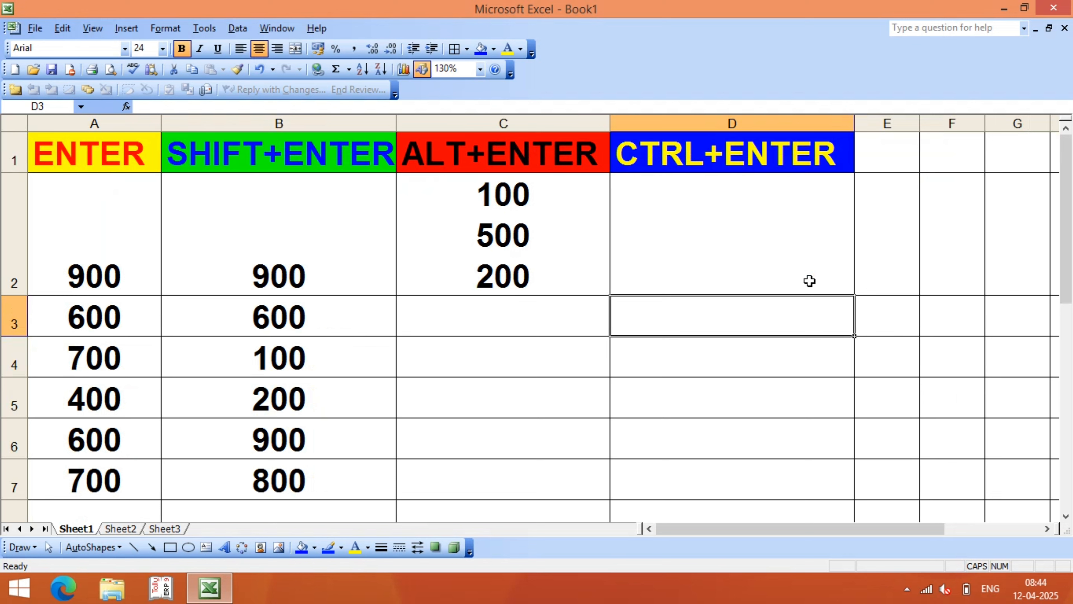
{"action": "left_click_drag", "start_coordinate": [850, 126], "coordinate": [963, 124]}
Enter 800 in D2 under the CTRL+ENTER heading and make D2 the active cell again.
{"action": "left_click", "coordinate": [776, 223]}
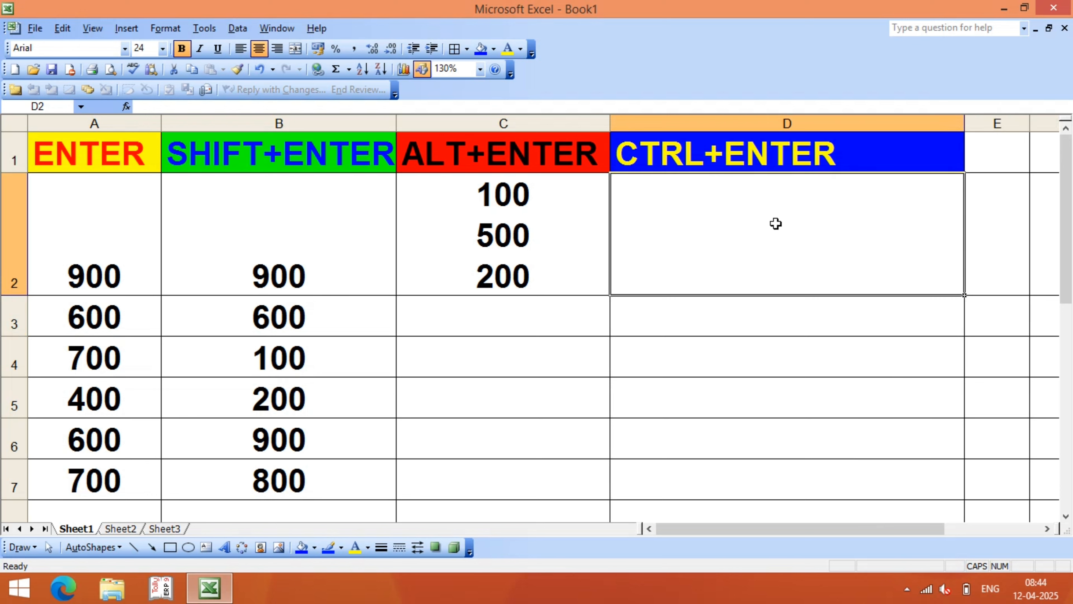
{"action": "type", "text": "800"}
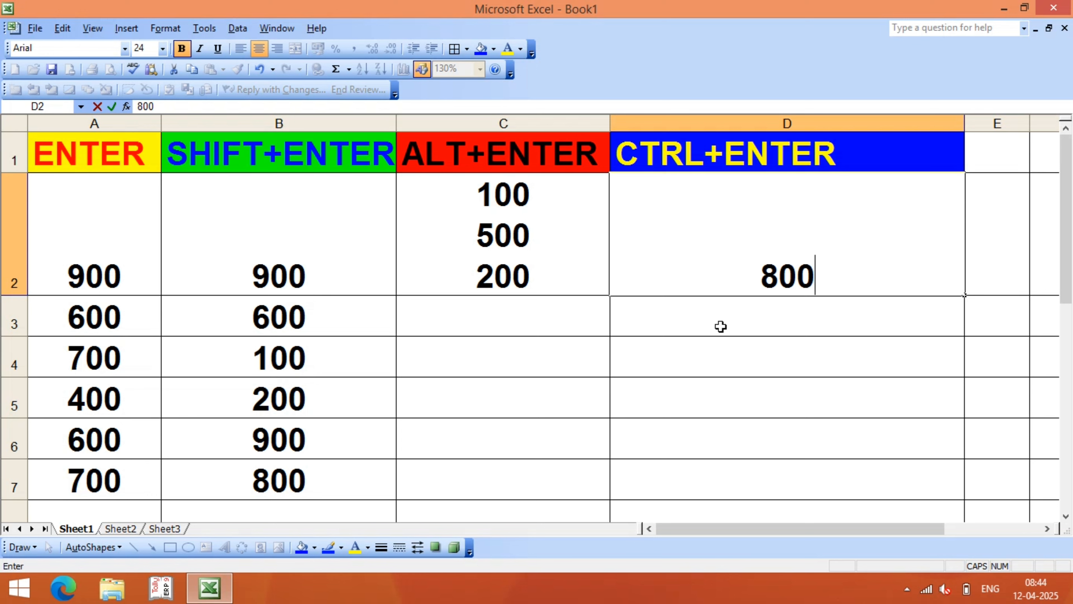
{"action": "left_click", "coordinate": [718, 393]}
{"action": "left_click", "coordinate": [749, 265]}
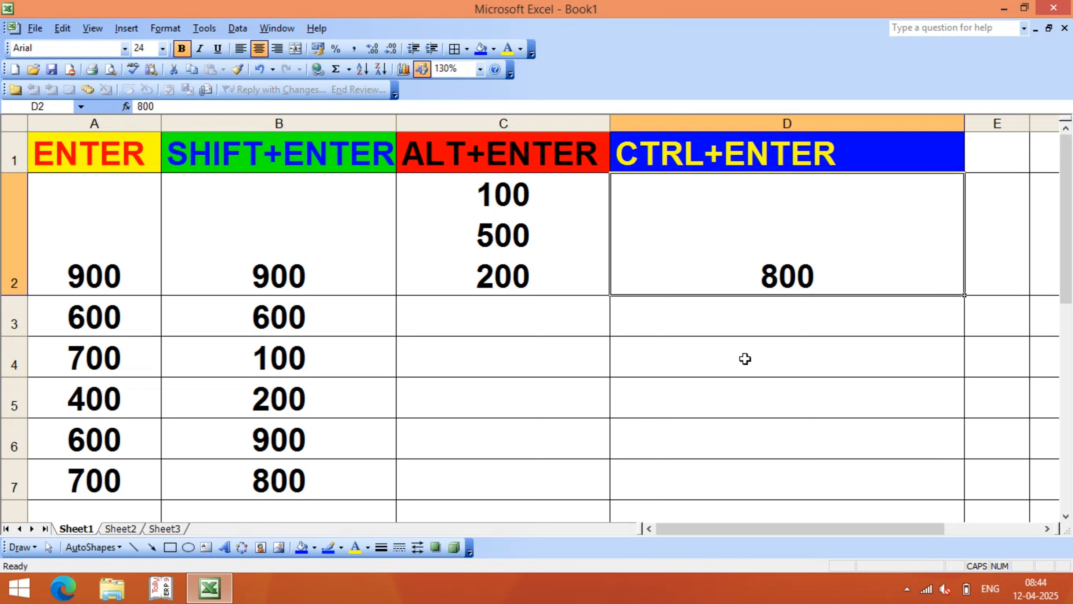
Clear the 800 from D2 and widen column D by roughly an eighth.
{"action": "left_click_drag", "start_coordinate": [739, 321], "coordinate": [742, 461]}
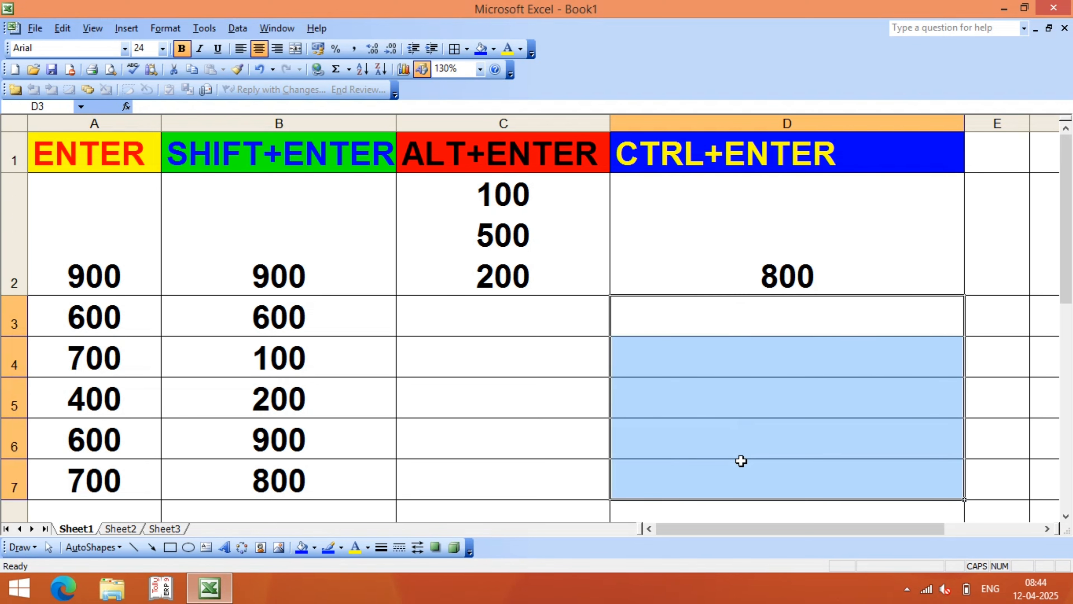
{"action": "left_click", "coordinate": [743, 442]}
{"action": "left_click", "coordinate": [770, 290]}
{"action": "key", "text": "Delete"}
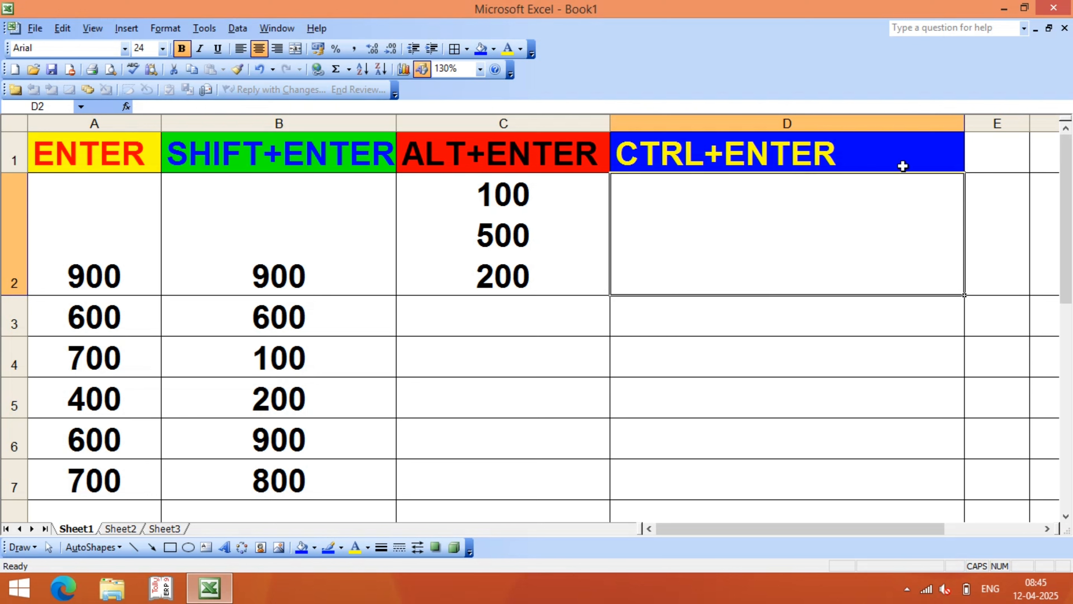
{"action": "left_click_drag", "start_coordinate": [964, 123], "coordinate": [1009, 124]}
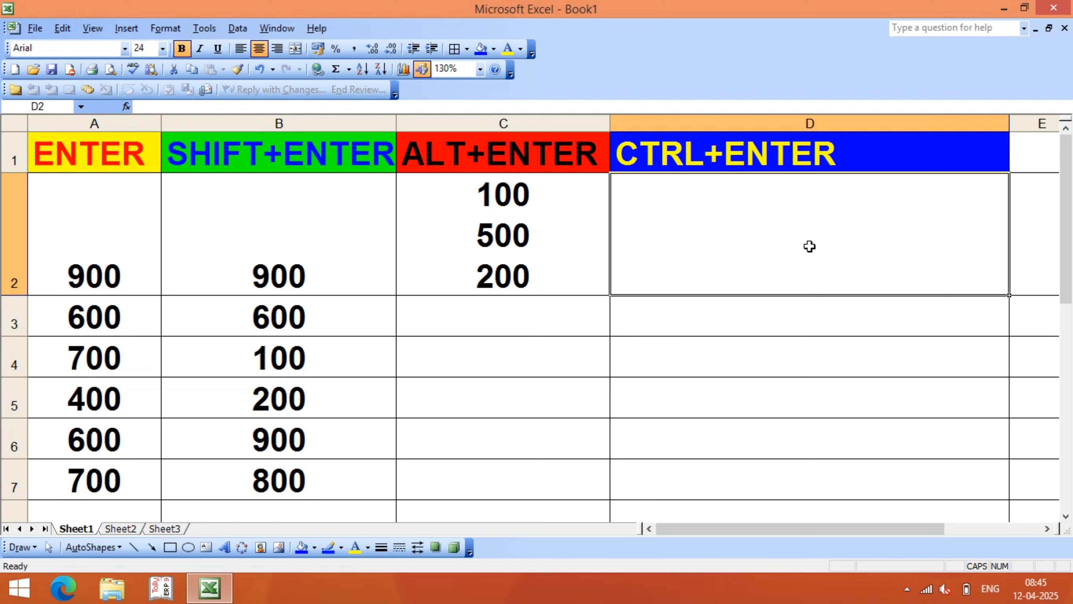
Fill all of D2:D7 with 800 in a single entry, keeping D2 as the active cell of the selection.
{"action": "left_click_drag", "start_coordinate": [796, 251], "coordinate": [800, 463]}
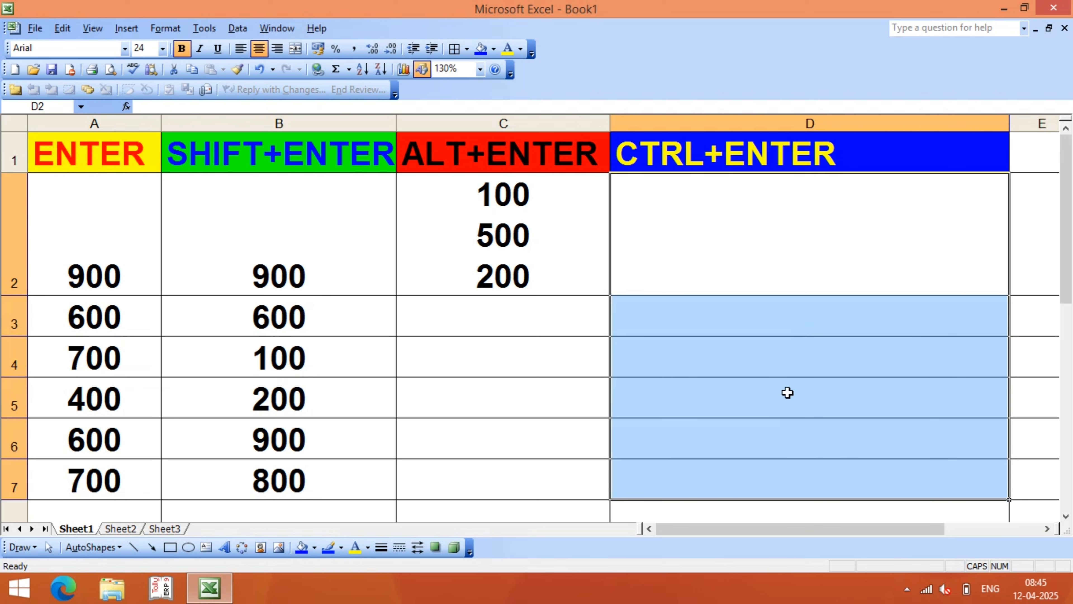
{"action": "left_click", "coordinate": [768, 237], "text": "ctrl"}
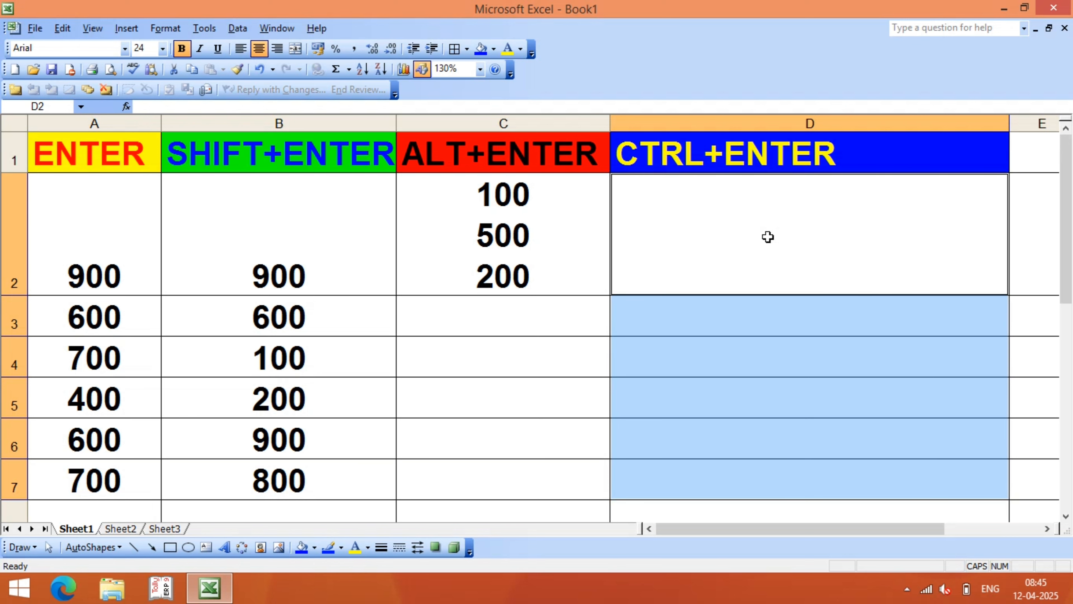
{"action": "type", "text": "800"}
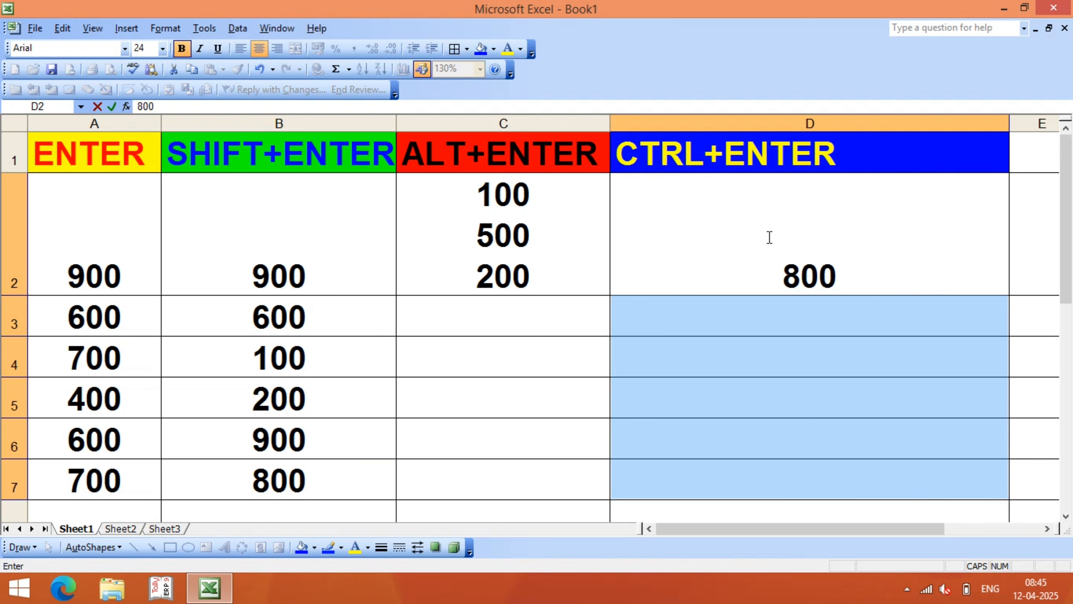
{"action": "key", "text": "ctrl+Return"}
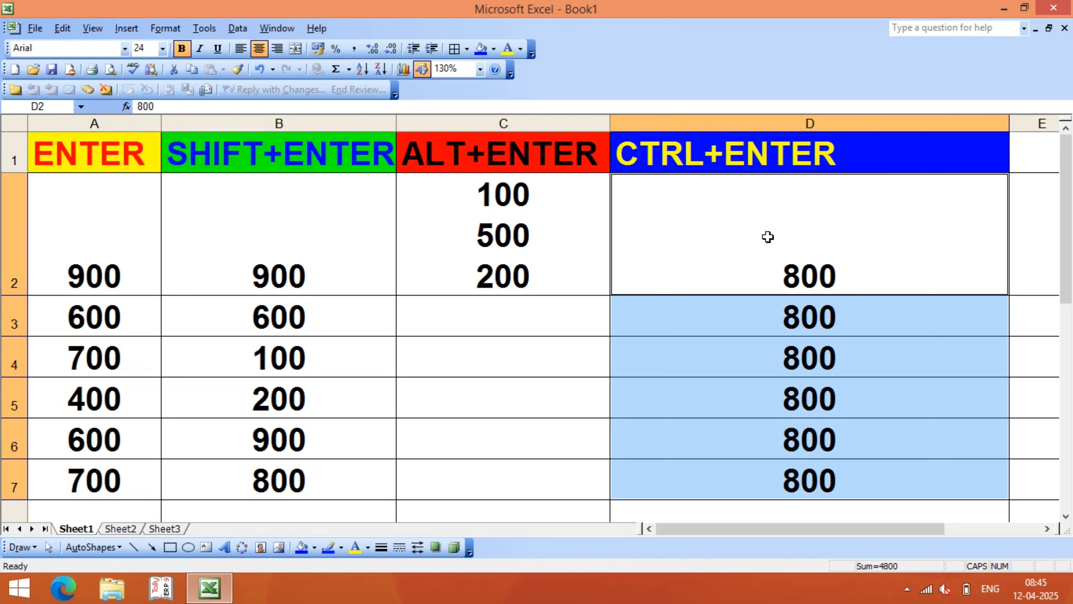
{"action": "left_click", "coordinate": [910, 448]}
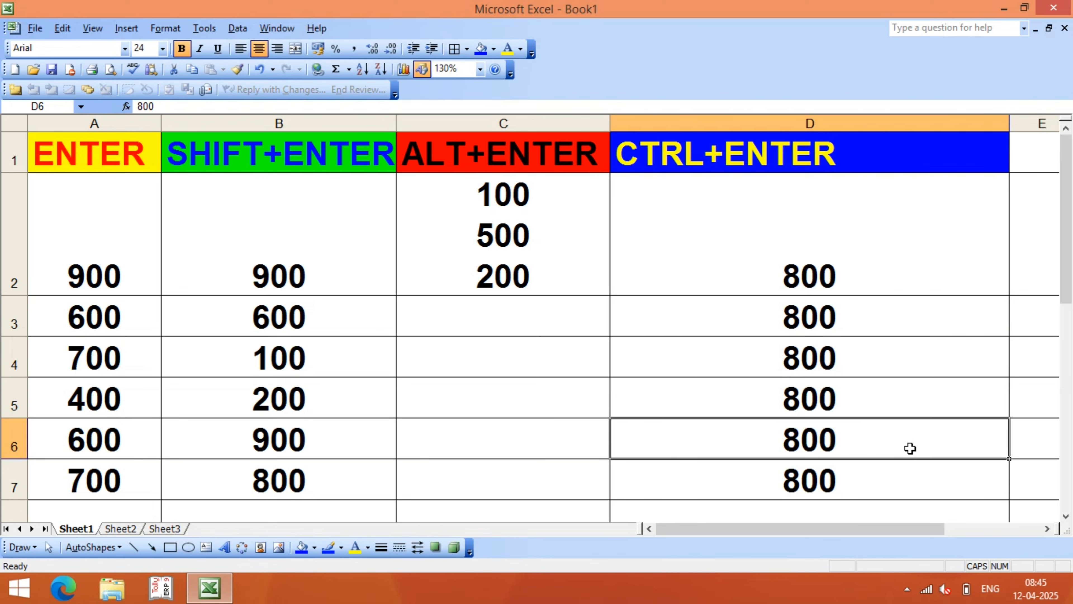
Clear the 800 entries from D2:D7 under the CTRL+ENTER heading and deselect the range.
{"action": "left_click_drag", "start_coordinate": [803, 267], "coordinate": [795, 465]}
{"action": "key", "text": "Delete"}
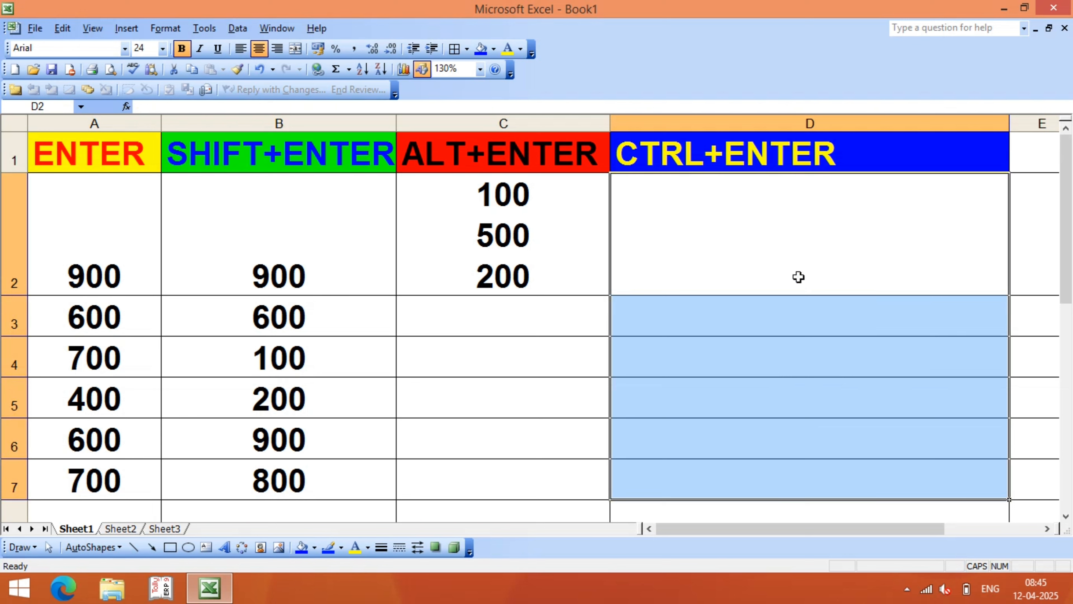
{"action": "left_click", "coordinate": [795, 269]}
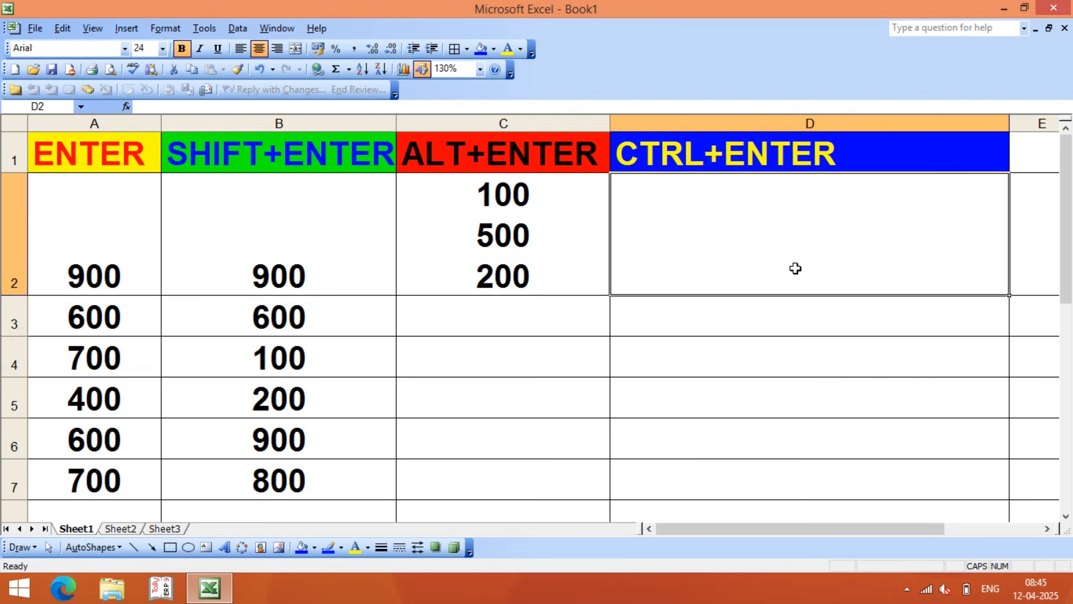
{"action": "left_click_drag", "start_coordinate": [805, 221], "coordinate": [822, 458]}
{"action": "left_click", "coordinate": [805, 345]}
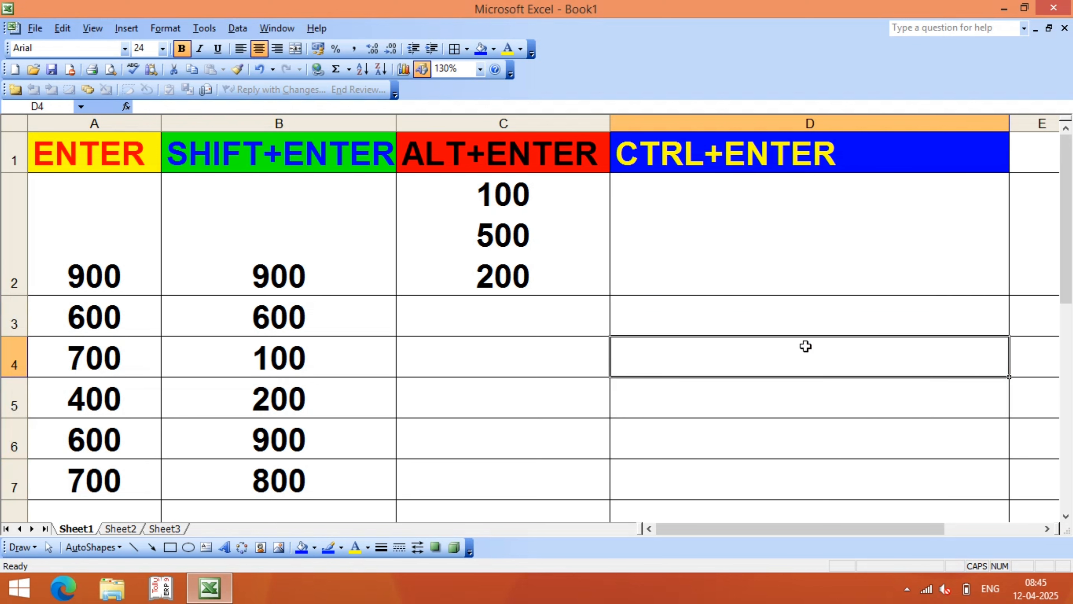
Enter a sample name in D2 alone, without a range selected, and clear it again.
{"action": "left_click", "coordinate": [760, 248]}
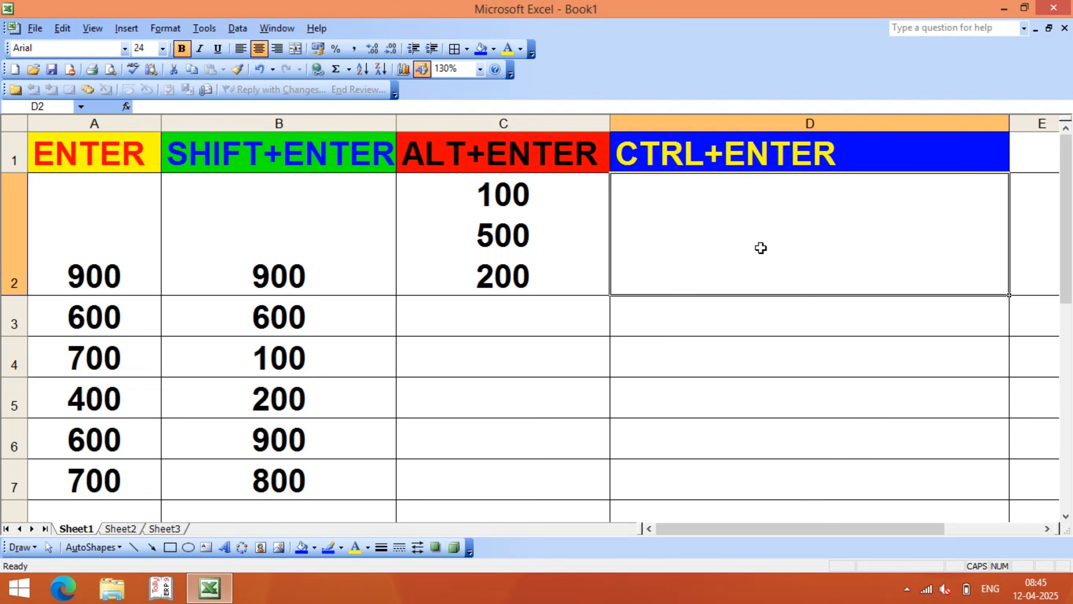
{"action": "type", "text": "ANU"}
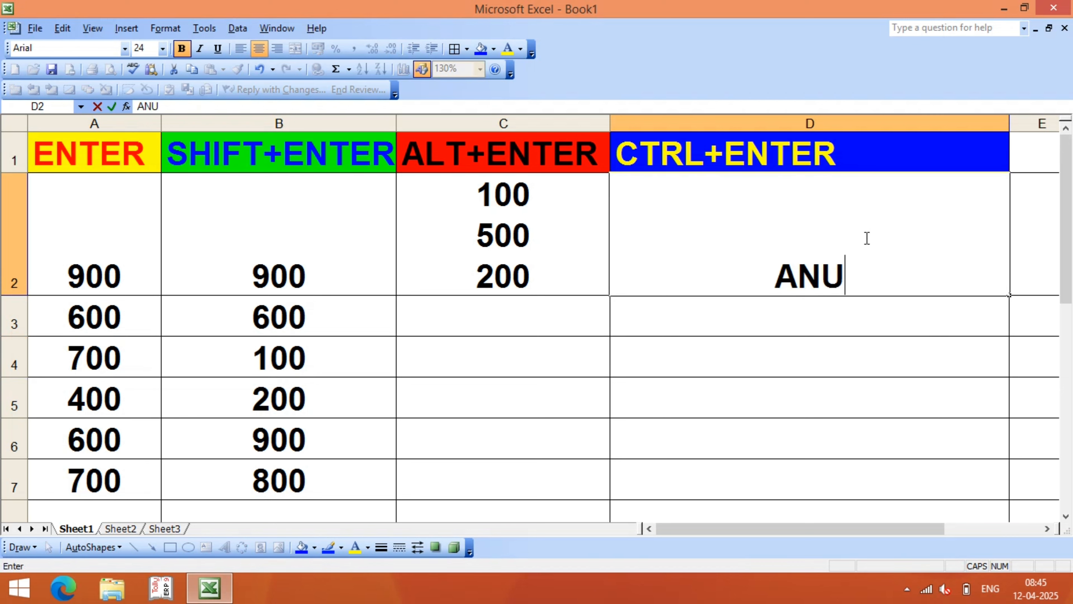
{"action": "key", "text": "ctrl+Return"}
{"action": "left_click", "coordinate": [865, 396]}
{"action": "left_click", "coordinate": [785, 285]}
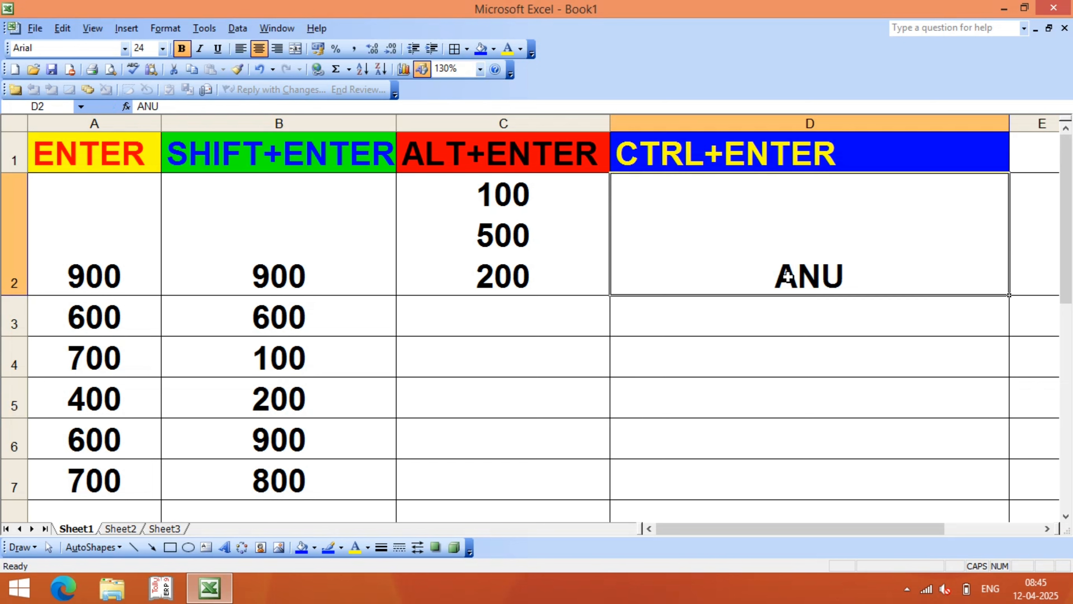
{"action": "key", "text": "Delete"}
{"action": "left_click", "coordinate": [792, 378]}
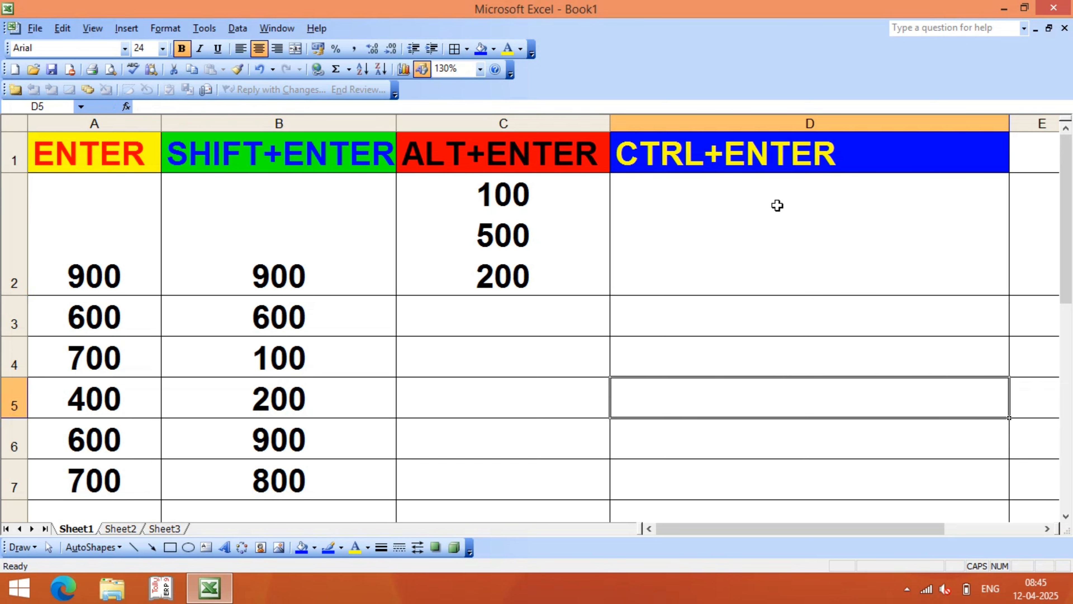
Fill the range D2:D7 with 500 in one entry and reselect D2.
{"action": "left_click_drag", "start_coordinate": [779, 205], "coordinate": [789, 462]}
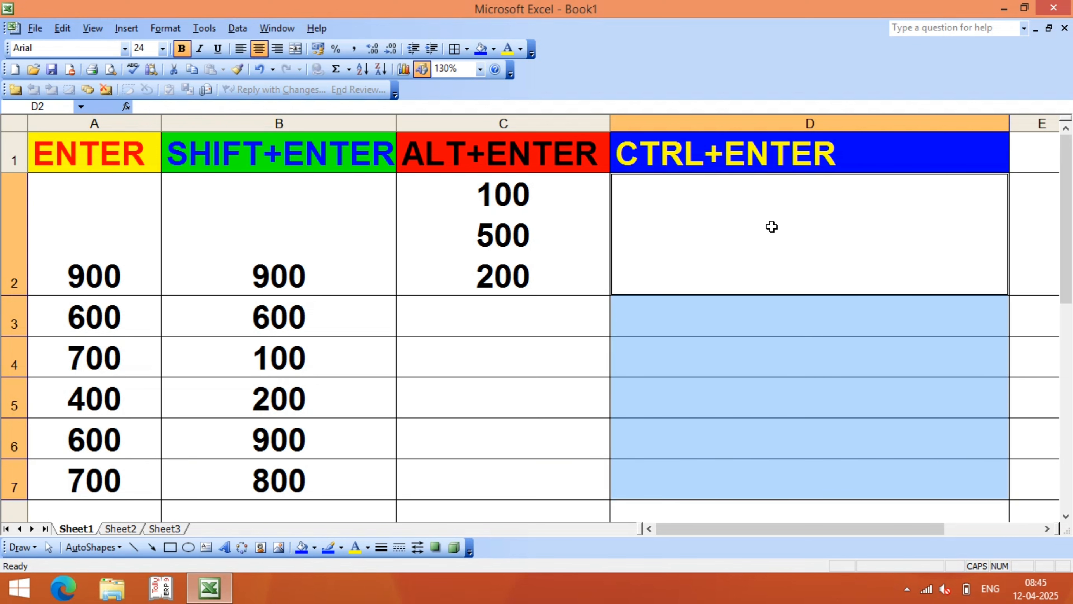
{"action": "type", "text": "500"}
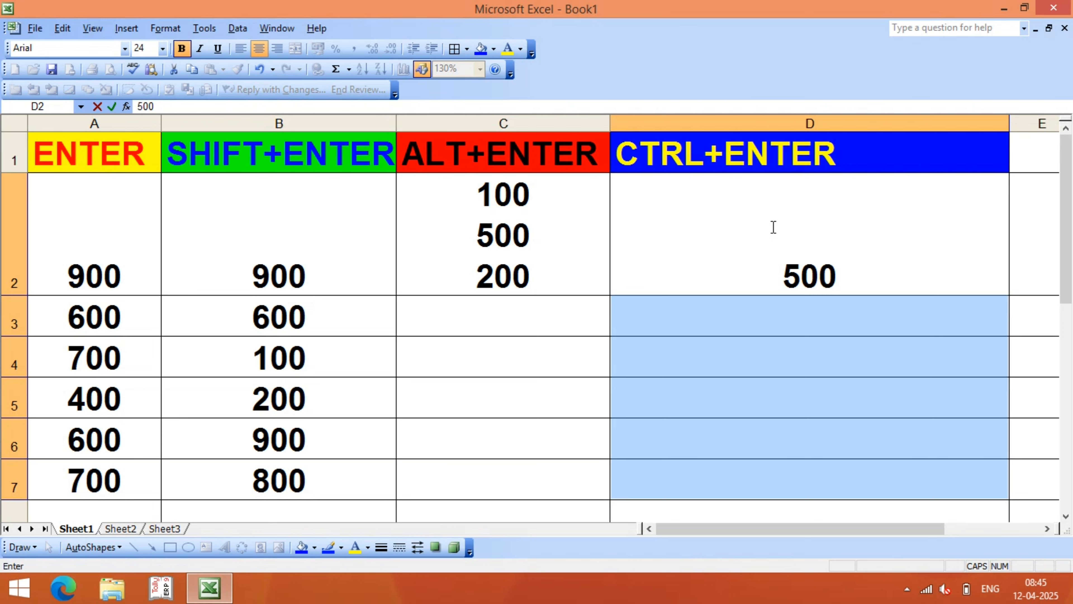
{"action": "key", "text": "ctrl+Return"}
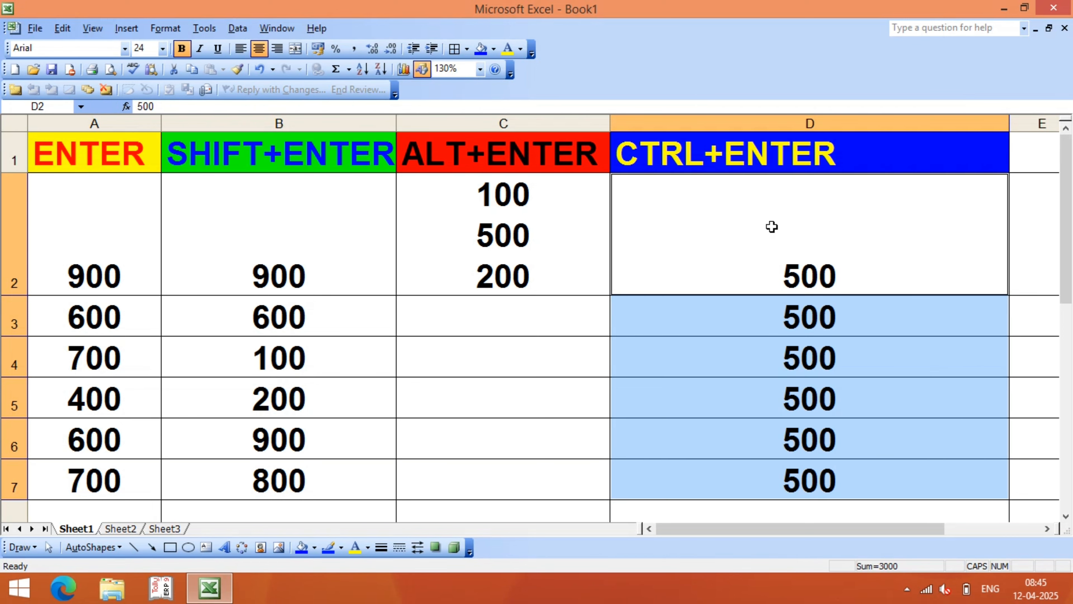
{"action": "left_click", "coordinate": [772, 227]}
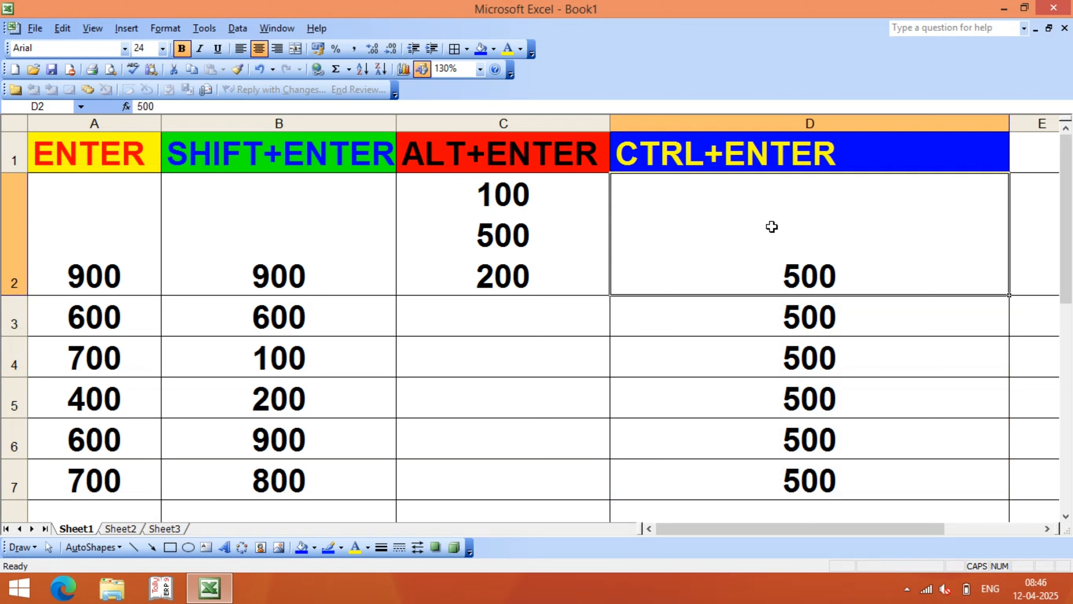
Extend the selection from D2 down to D7 and clear the 500 entries.
{"action": "key", "text": "shift+Down"}
{"action": "key", "text": "shift+Down"}
{"action": "key", "text": "shift+Down"}
{"action": "key", "text": "shift+Down"}
{"action": "key", "text": "shift+Down"}
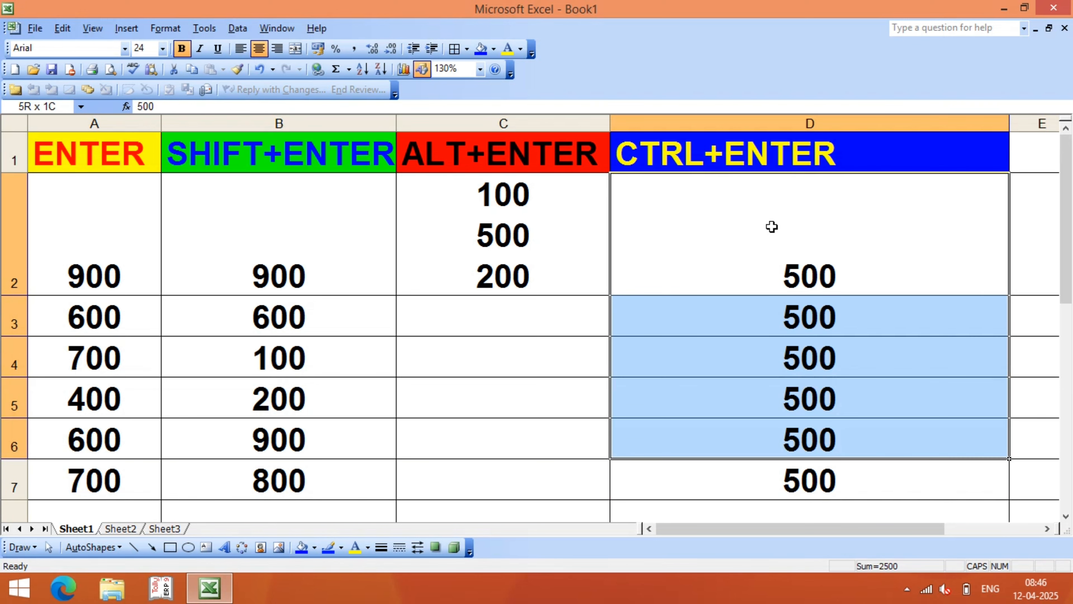
{"action": "key", "text": "Delete"}
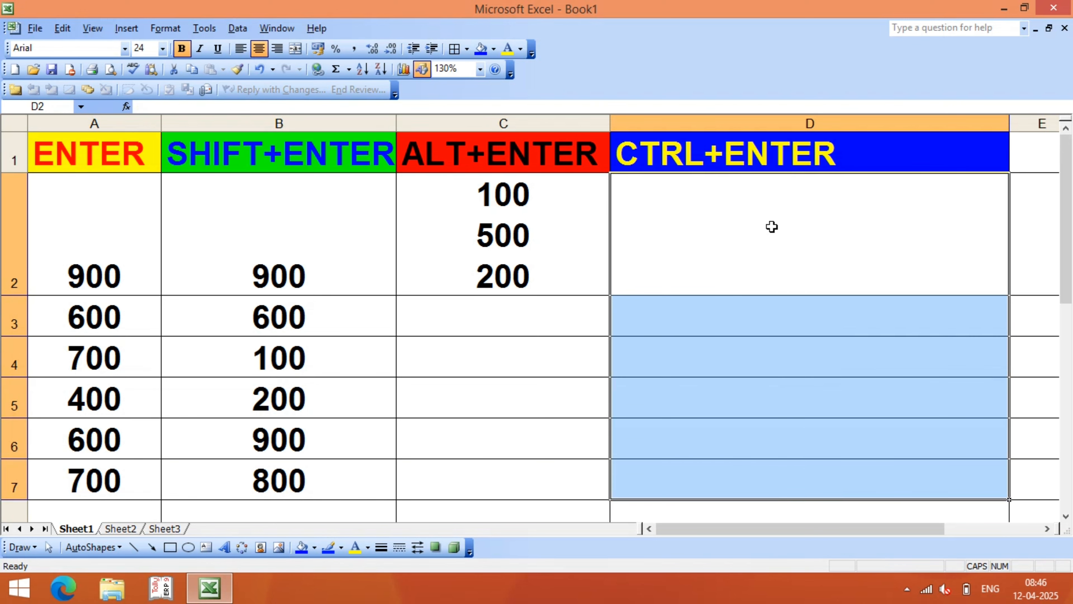
{"action": "left_click", "coordinate": [772, 227]}
{"action": "left_click", "coordinate": [678, 357]}
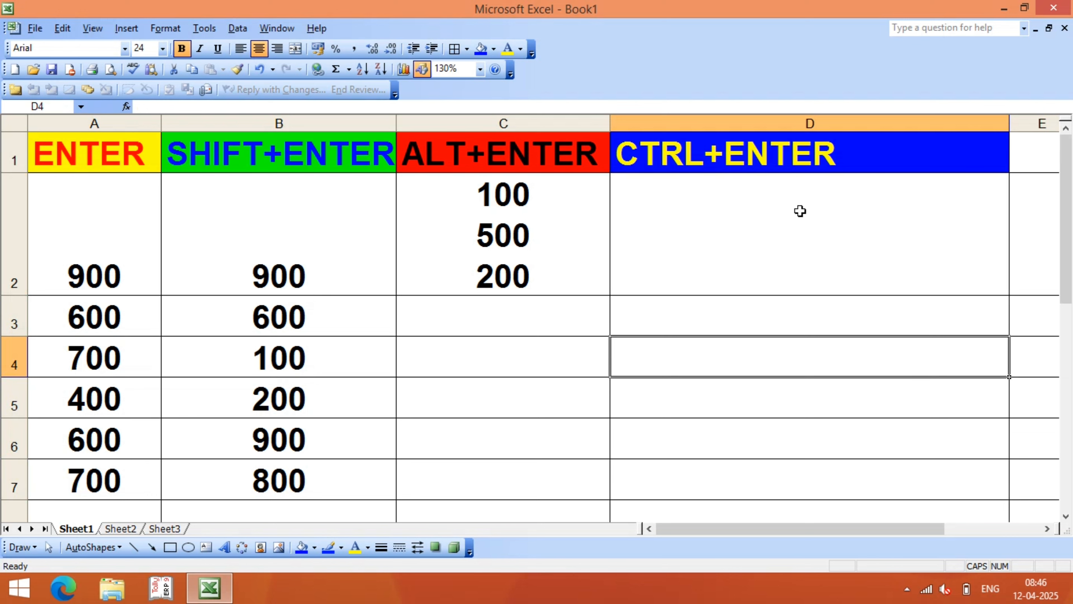
Fill D2:D7 with 600 in one entry and make D2 the only selected cell.
{"action": "left_click", "coordinate": [782, 212]}
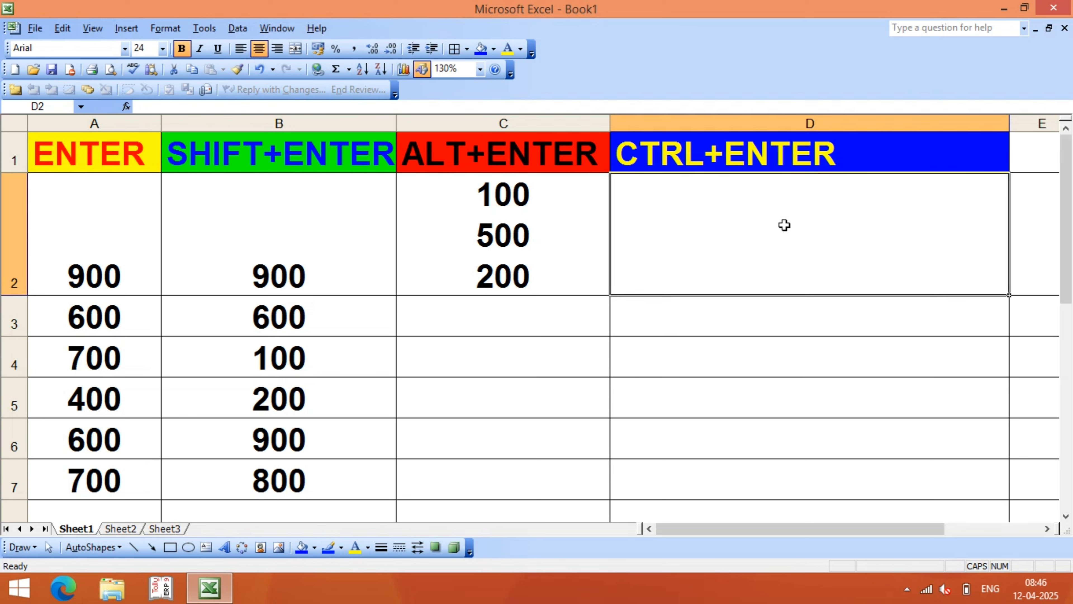
{"action": "left_click_drag", "start_coordinate": [784, 225], "coordinate": [822, 471]}
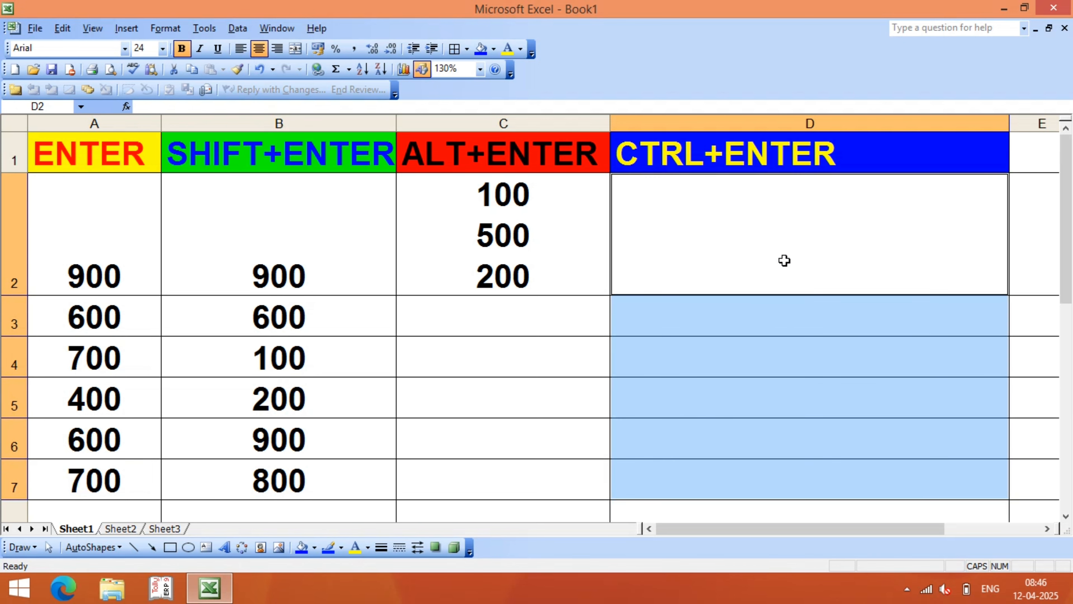
{"action": "type", "text": "600"}
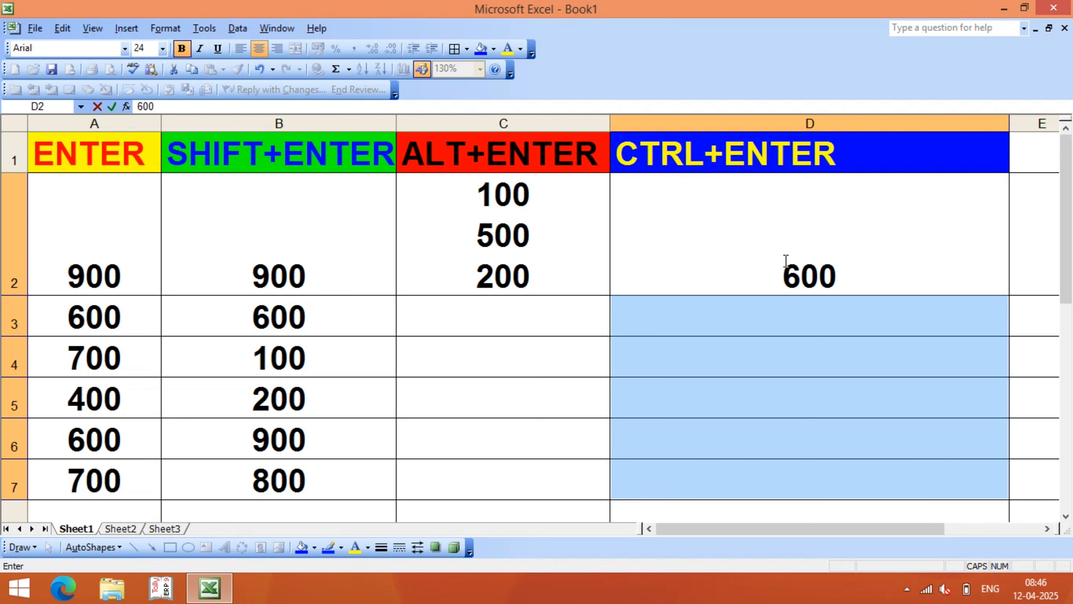
{"action": "key", "text": "ctrl+Return"}
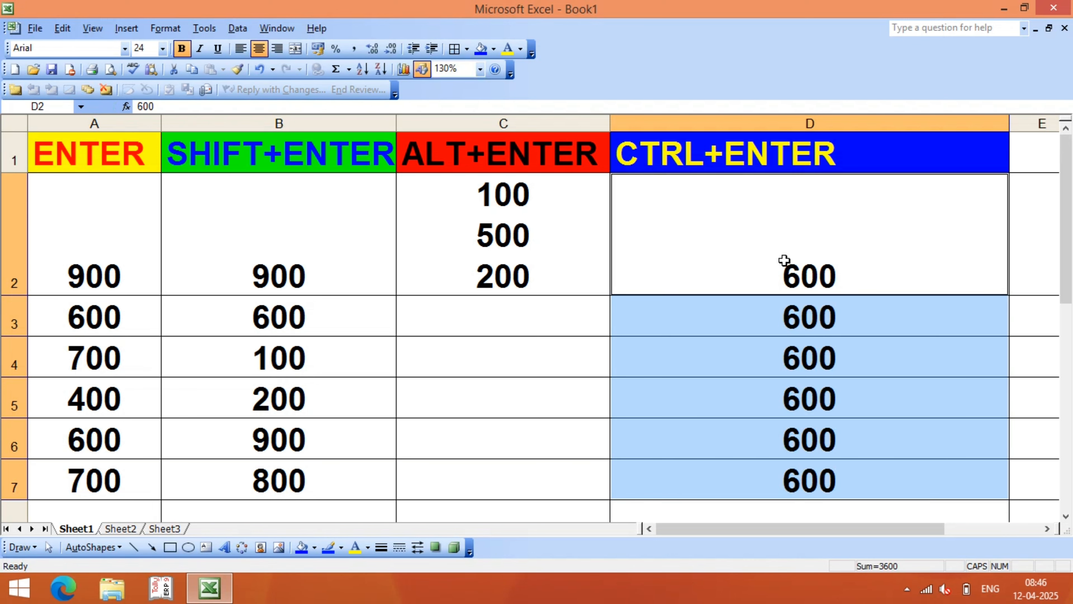
{"action": "left_click", "coordinate": [784, 260]}
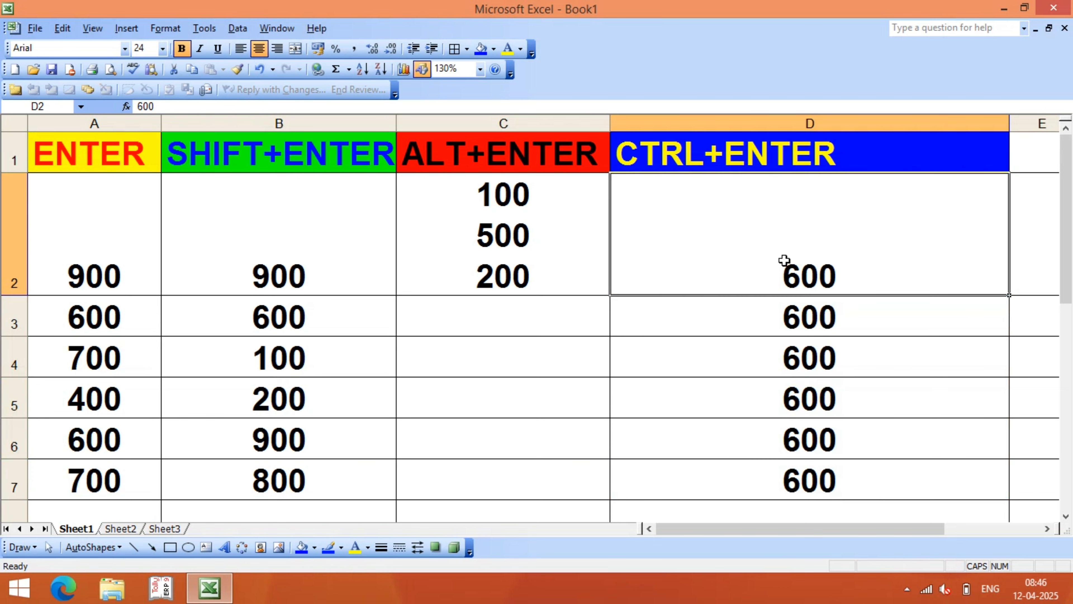
Clear the 600 entries from D2:D7 and deselect the range.
{"action": "left_click_drag", "start_coordinate": [821, 243], "coordinate": [834, 475]}
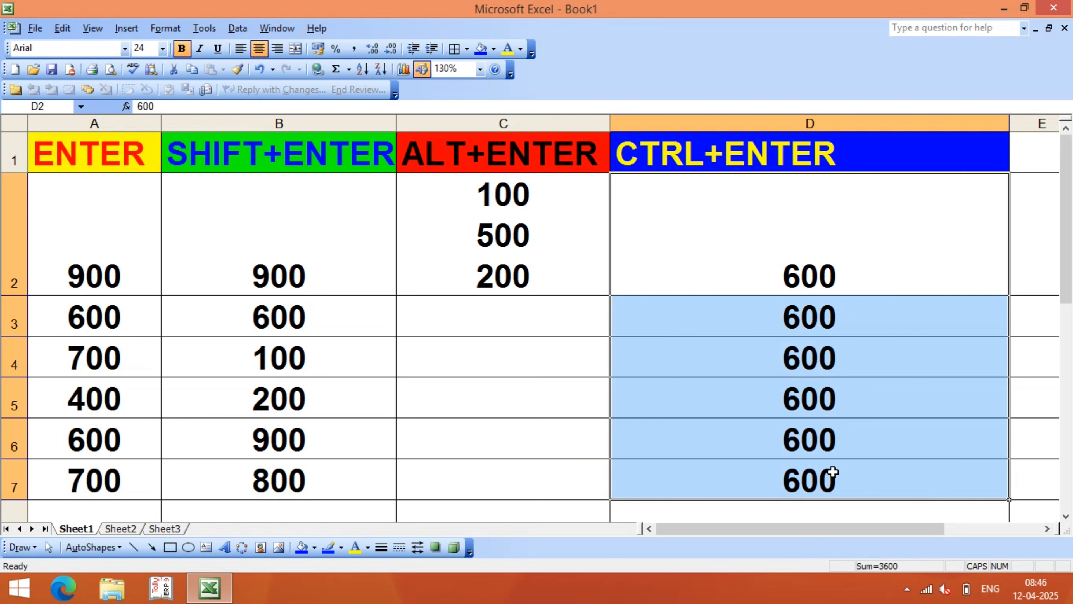
{"action": "key", "text": "Delete"}
{"action": "left_click", "coordinate": [741, 470]}
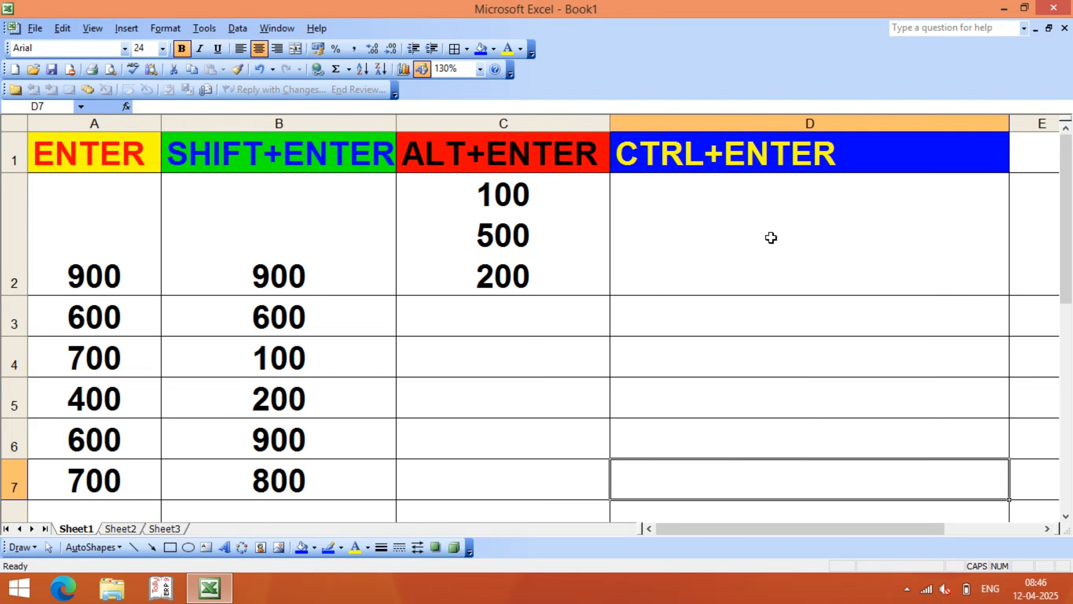
Fill every cell of D2:D7 with the same sample name in one entry, and deselect the range.
{"action": "left_click_drag", "start_coordinate": [766, 203], "coordinate": [769, 463]}
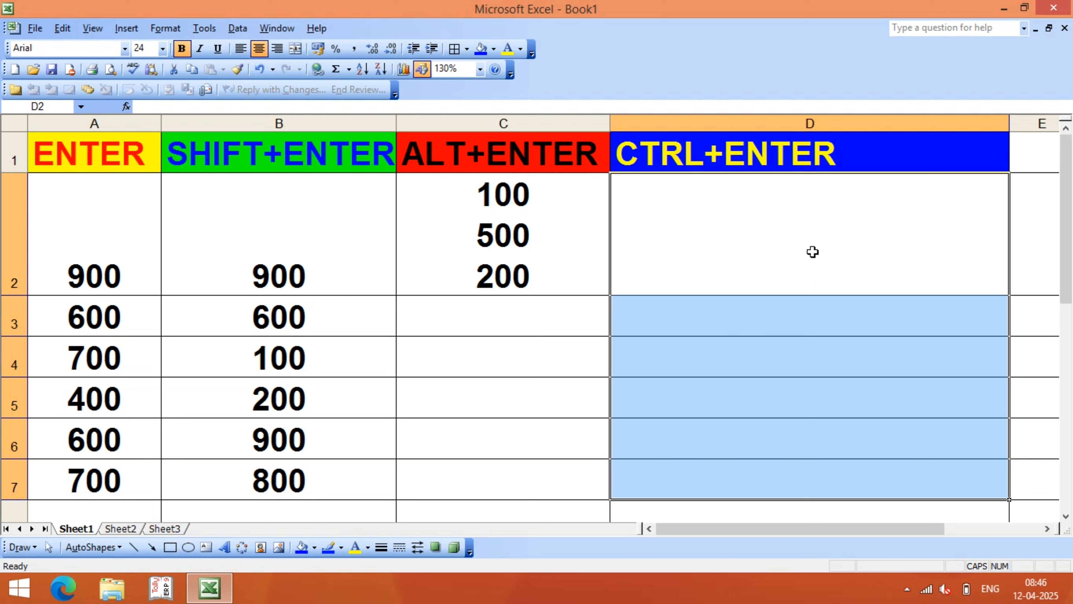
{"action": "type", "text": "ANU"}
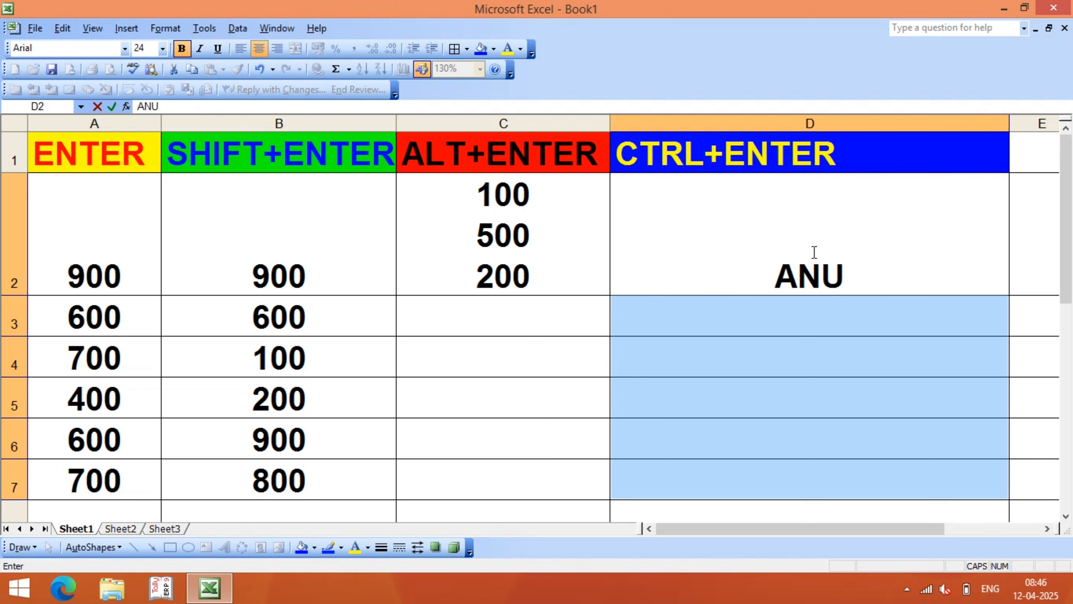
{"action": "key", "text": "ctrl+Return"}
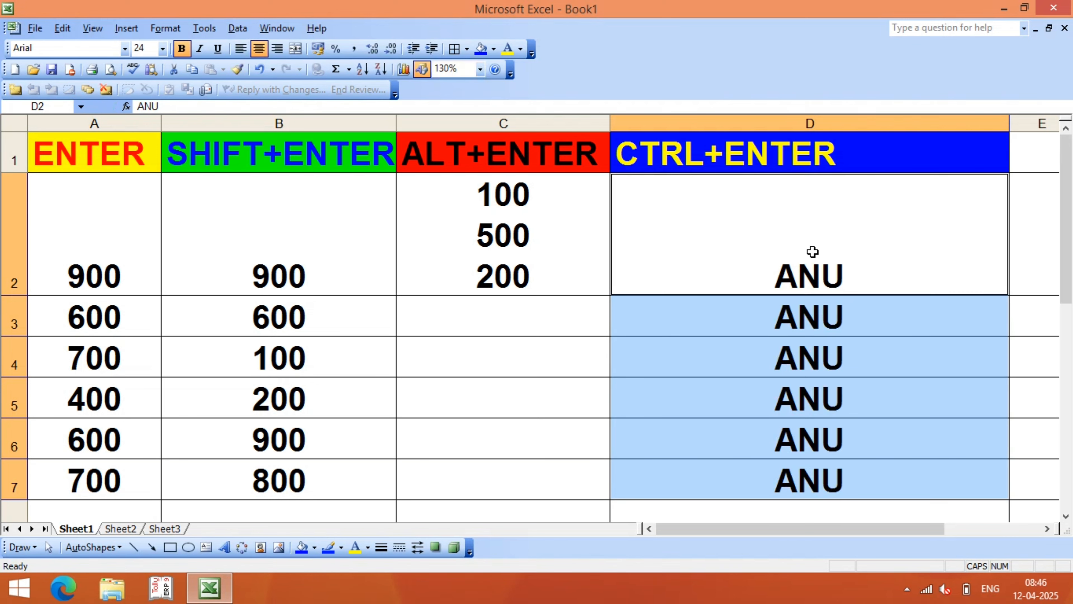
{"action": "left_click", "coordinate": [777, 406]}
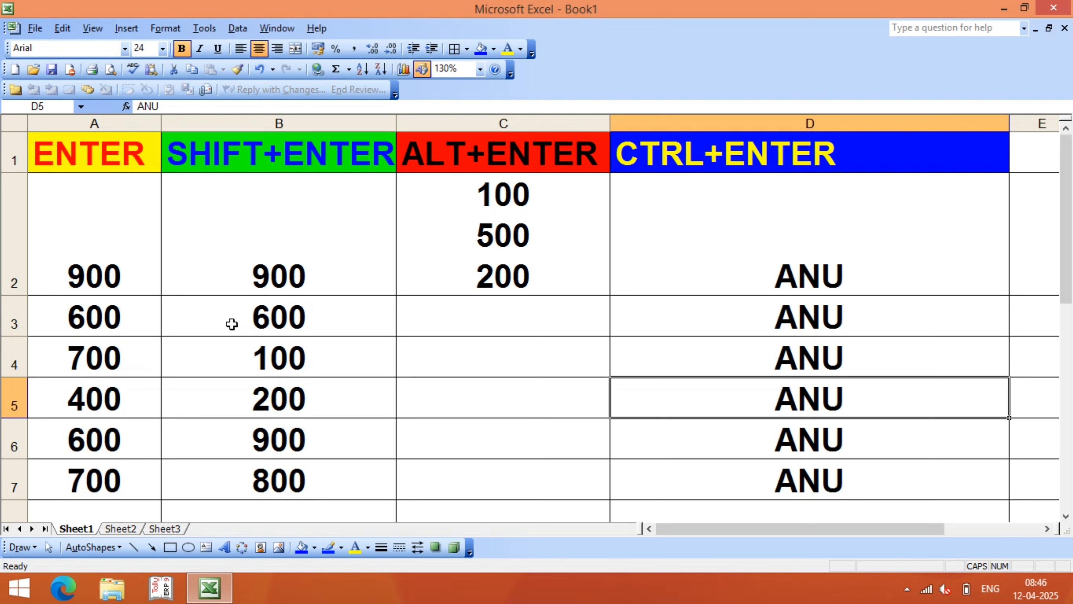
{"action": "left_click", "coordinate": [102, 229]}
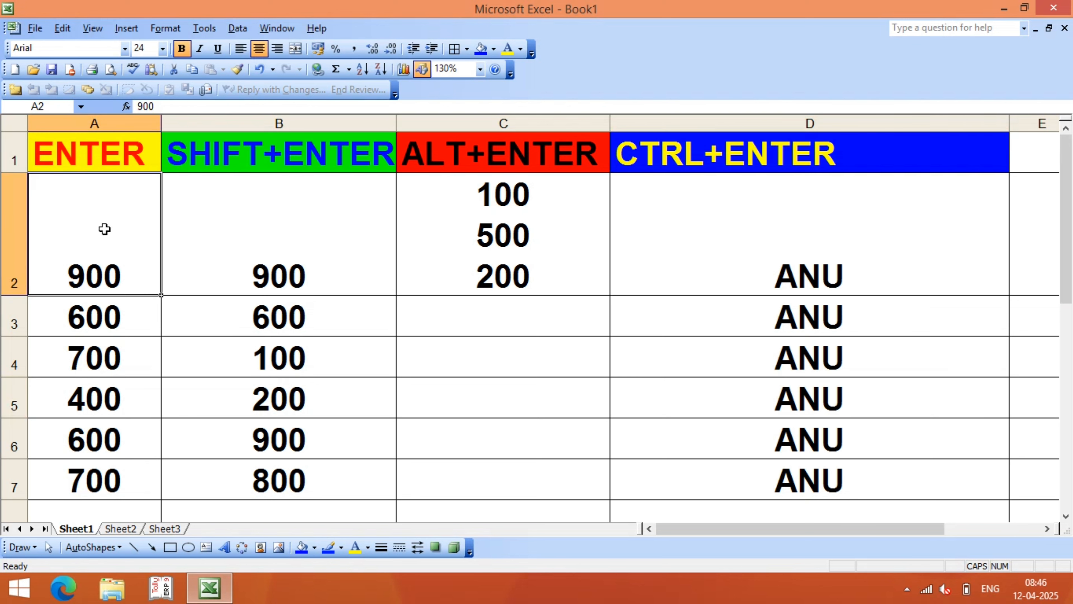
{"action": "left_click", "coordinate": [252, 209]}
{"action": "left_click", "coordinate": [446, 211]}
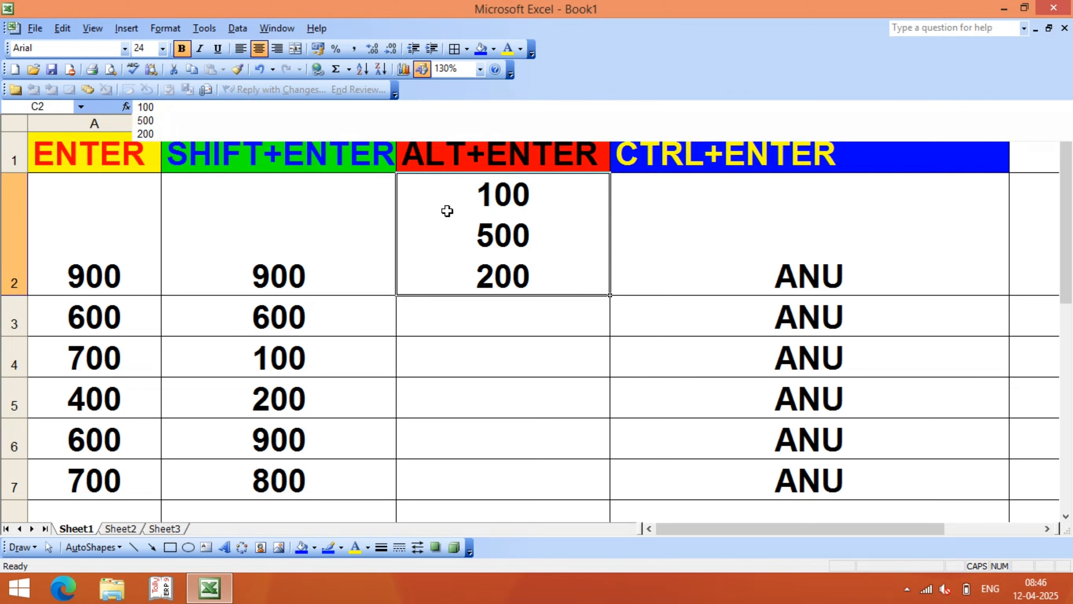
{"action": "left_click", "coordinate": [736, 225]}
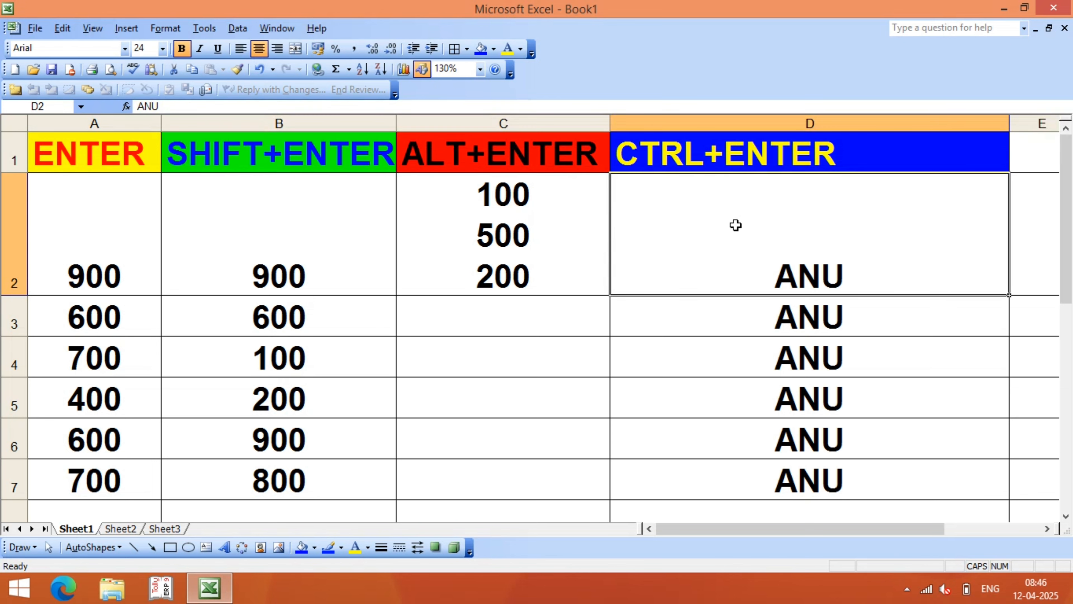
{"action": "left_click", "coordinate": [508, 397]}
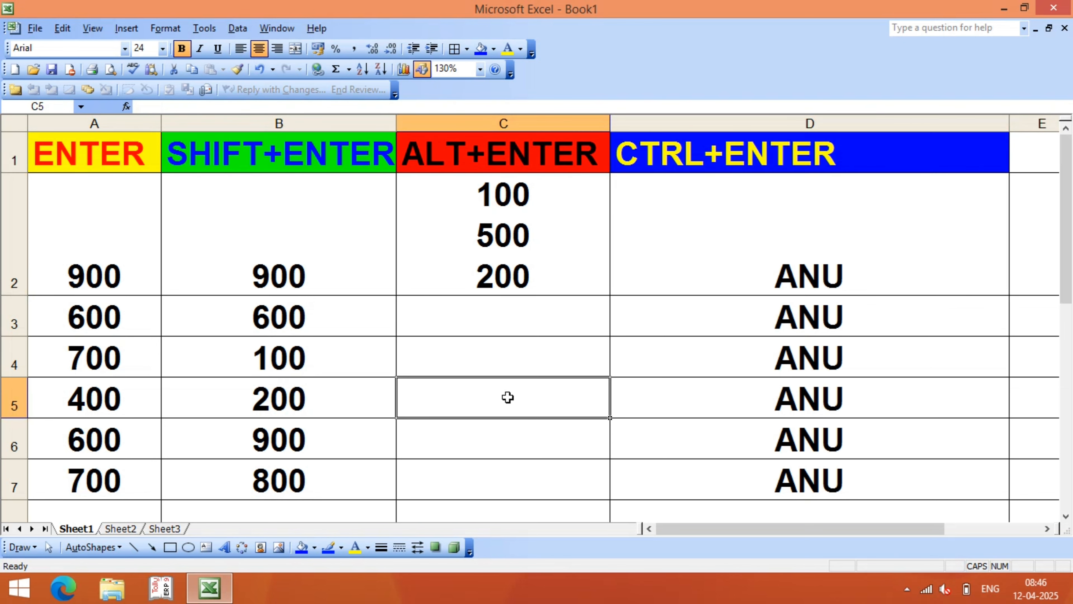